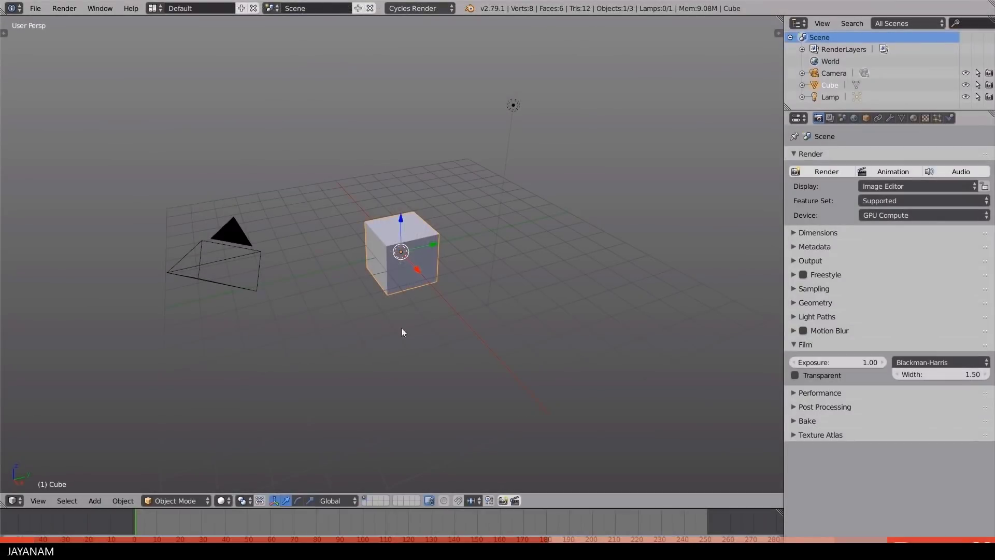
# Step: Move the body mesh of the skin-modifier figure away from its antlers
pyautogui.moveTo(403, 332)
pyautogui.mouseDown(button='middle')
pyautogui.moveTo(480, 254)
pyautogui.moveTo(463, 203)
pyautogui.mouseUp(button='middle')
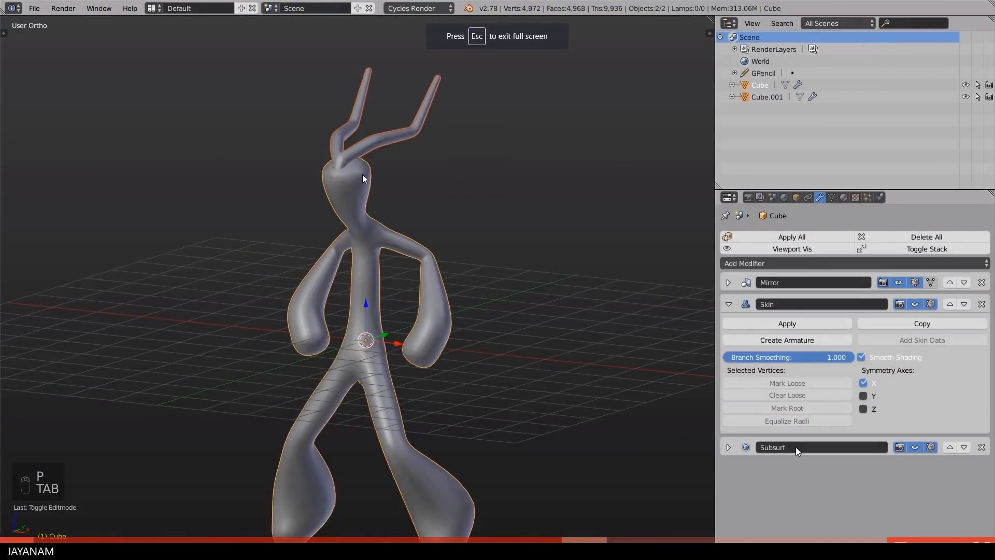
pyautogui.press('g')
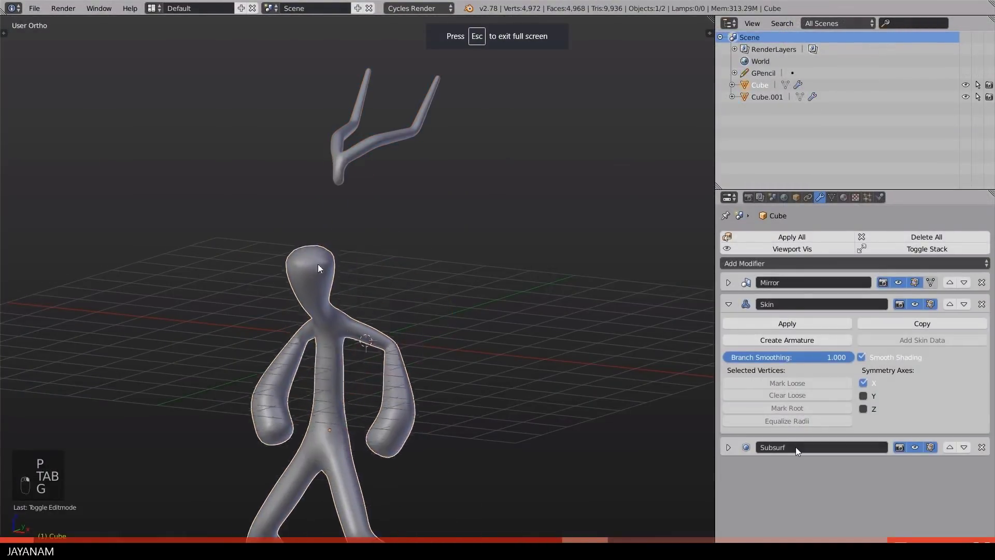
pyautogui.press('g')
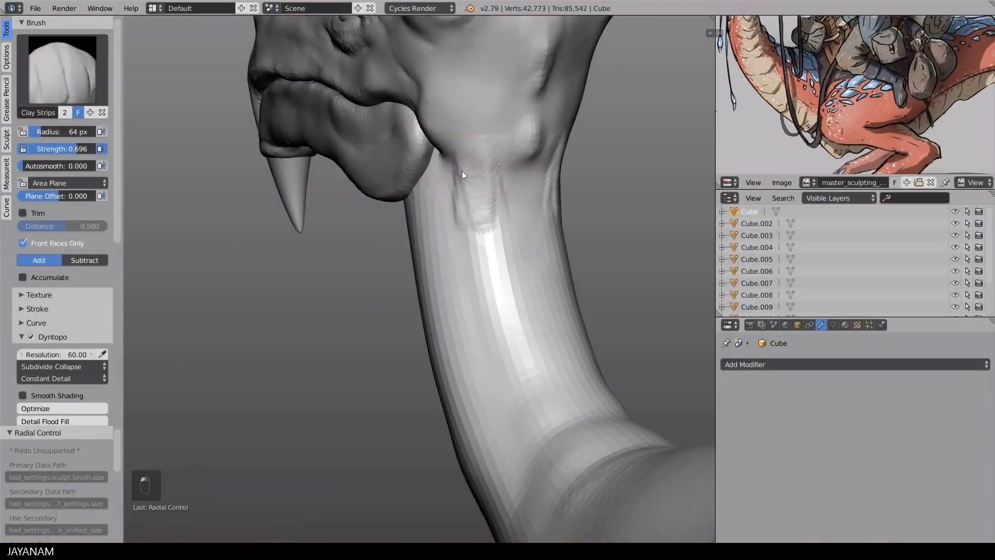
# Step: Build up and smooth the creature's neck just below the jaw with the Clay Strips brush, adjusting the brush radius
pyautogui.moveTo(462, 171); pyautogui.dragTo(476, 187)
pyautogui.moveTo(476, 188); pyautogui.dragTo(437, 177, button='middle')
pyautogui.keyDown('shift'); pyautogui.moveTo(437, 176); pyautogui.dragTo(437, 179); pyautogui.keyUp('shift')
pyautogui.moveTo(437, 177)
pyautogui.mouseDown(button='middle')
pyautogui.moveTo(319, 223)
pyautogui.moveTo(330, 229)
pyautogui.moveTo(344, 215)
pyautogui.moveTo(308, 196)
pyautogui.mouseUp(button='middle')
pyautogui.press('f')
pyautogui.click(331, 229)
pyautogui.press('f')
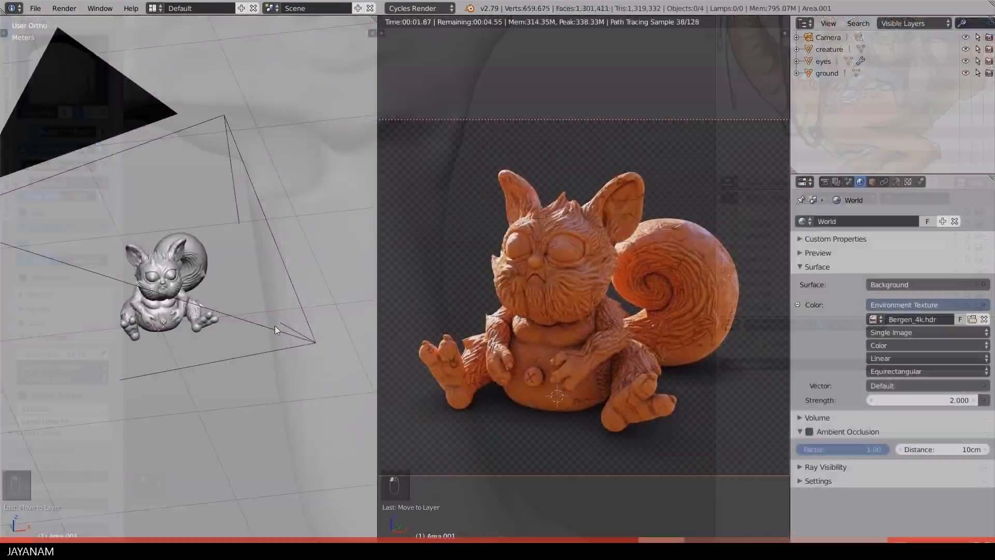
# Step: Add a lamp to the furry creature scene, then scale and rotate it
pyautogui.hotkey('shift', 'a')
pyautogui.moveTo(275, 324)
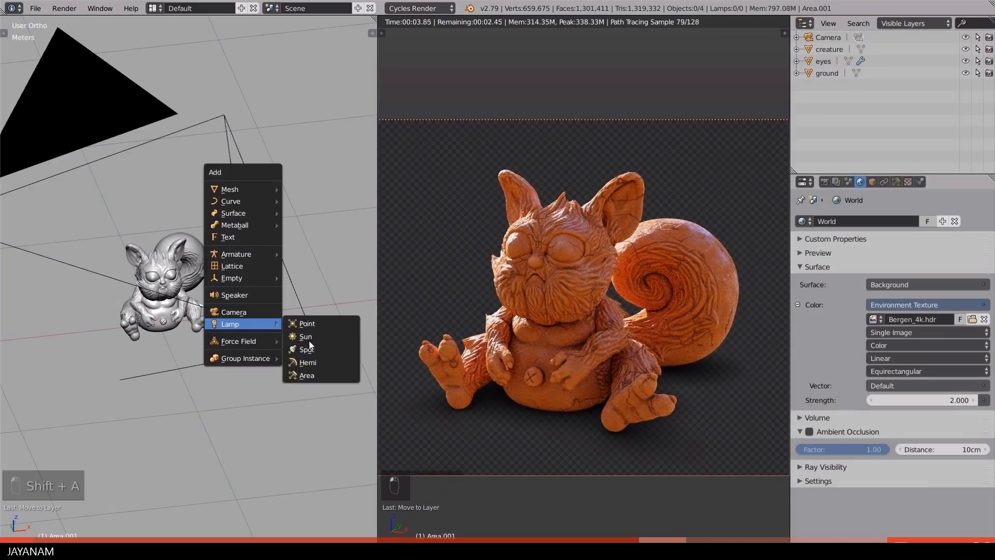
pyautogui.click(306, 338)
pyautogui.scroll(-3, 274, 351)
pyautogui.press('s')
pyautogui.press('r')
pyautogui.press('r')
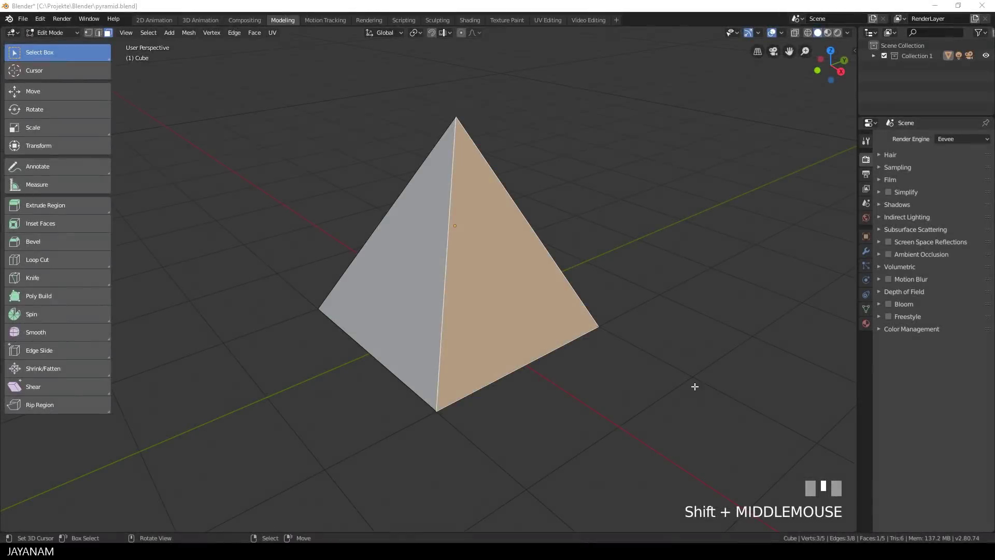
# Step: Clear the face selection on the pyramid
pyautogui.rightClick(524, 277)
pyautogui.press('a')
pyautogui.press('a')
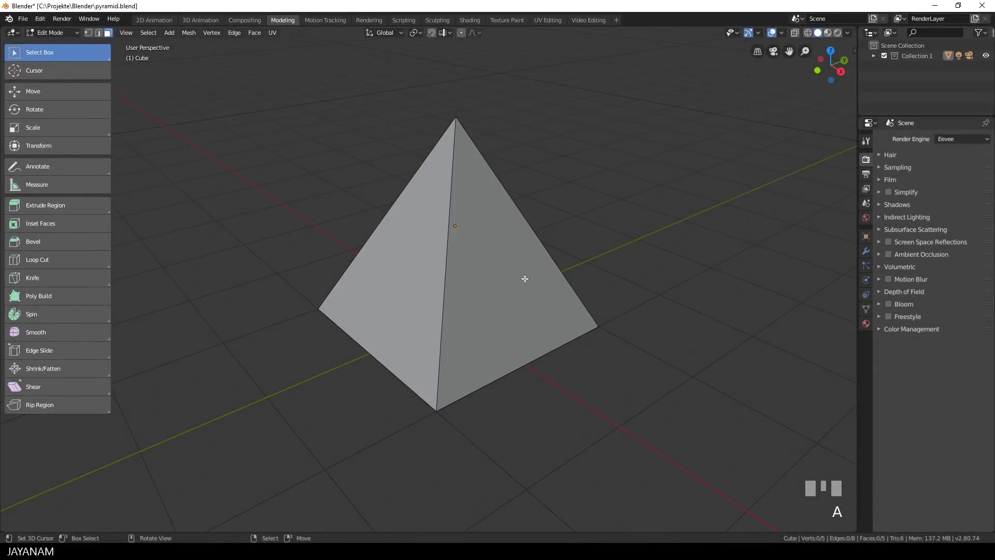
pyautogui.moveTo(560, 275)
pyautogui.mouseDown(button='middle')
pyautogui.moveTo(575, 269)
pyautogui.moveTo(555, 265)
pyautogui.mouseUp(button='middle')
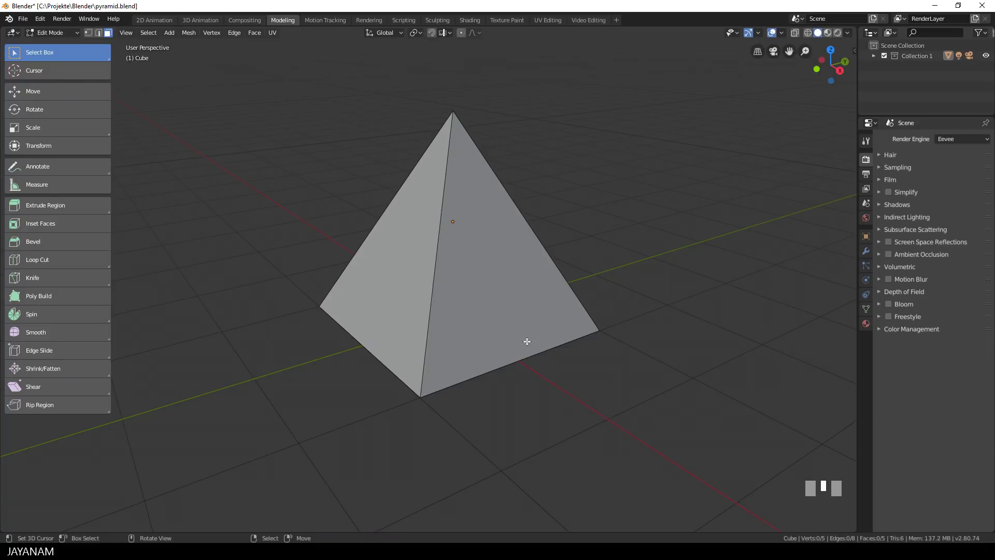
# Step: Bevel all the pyramid's edges with 3 segments and a width of about 0.0309 m, and return to Object Mode
pyautogui.hotkey('ctrl', 'b')
pyautogui.press('a')
pyautogui.hotkey('ctrl', 'b')
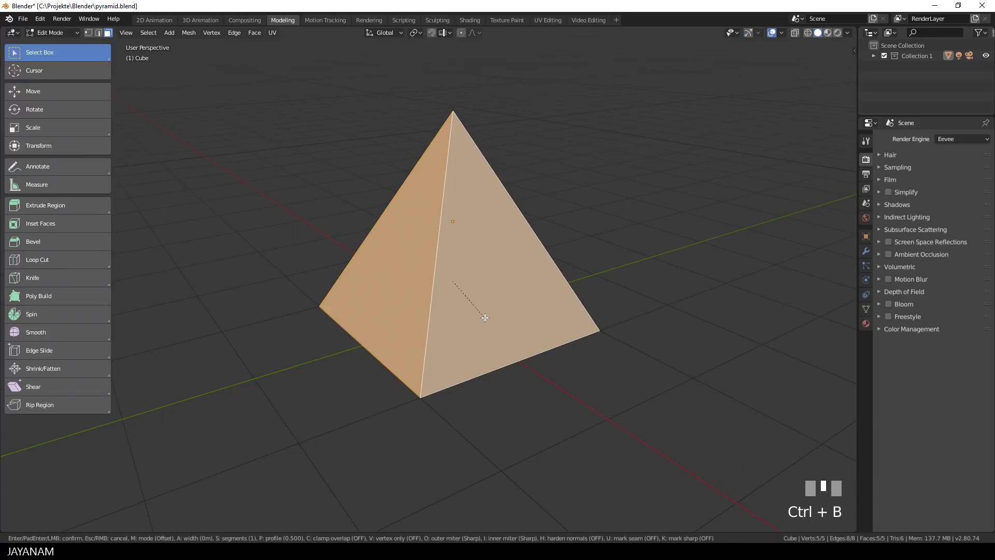
pyautogui.scroll(1, 491, 321)
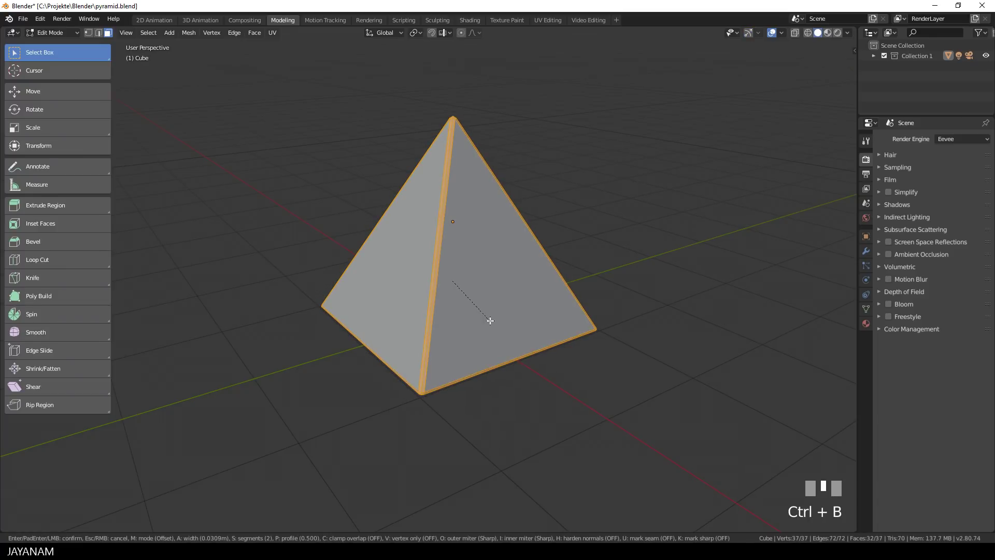
pyautogui.click(490, 322)
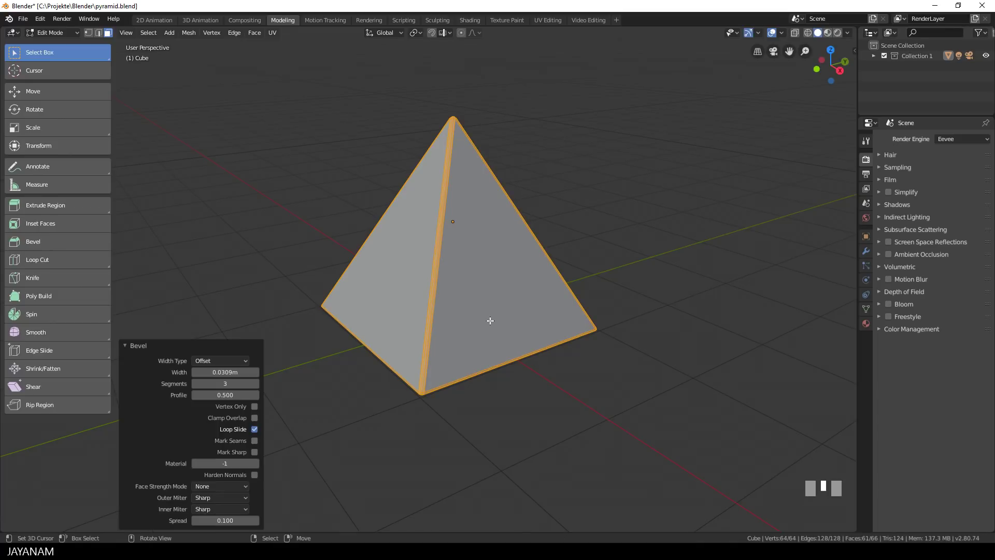
pyautogui.press('Tab')
pyautogui.click(394, 330)
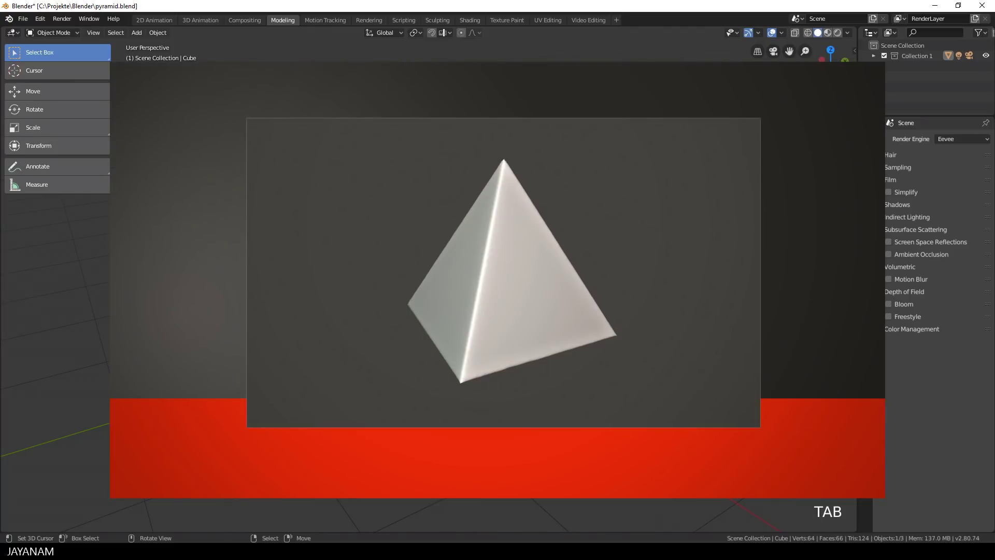
# Step: Undo the bevel on the pyramid's edges
pyautogui.hotkey('ctrl', 'z')
pyautogui.hotkey('ctrl', 'z')
pyautogui.hotkey('ctrl', 'z')
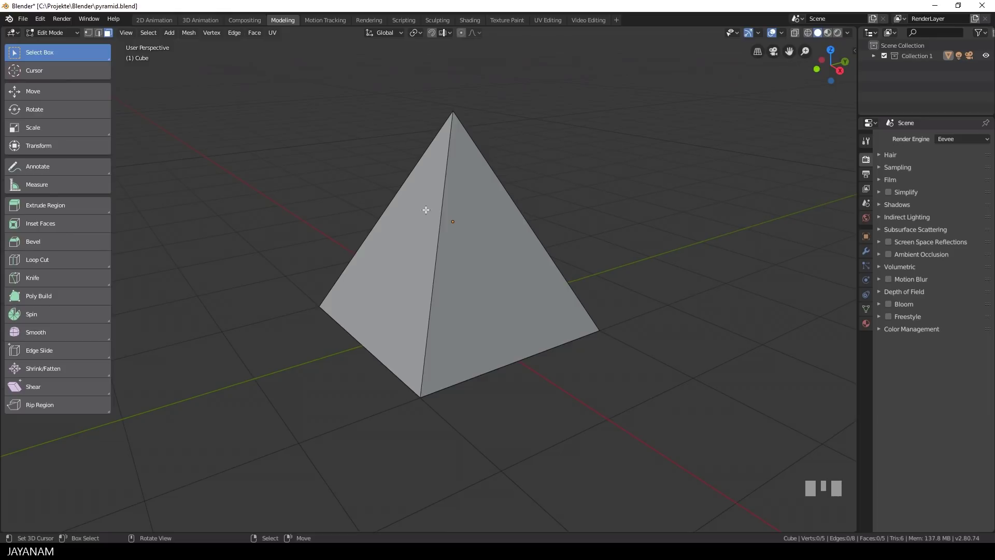
# Step: Switch to the Sculpting workspace and choose the Simplify brush
pyautogui.click(439, 19)
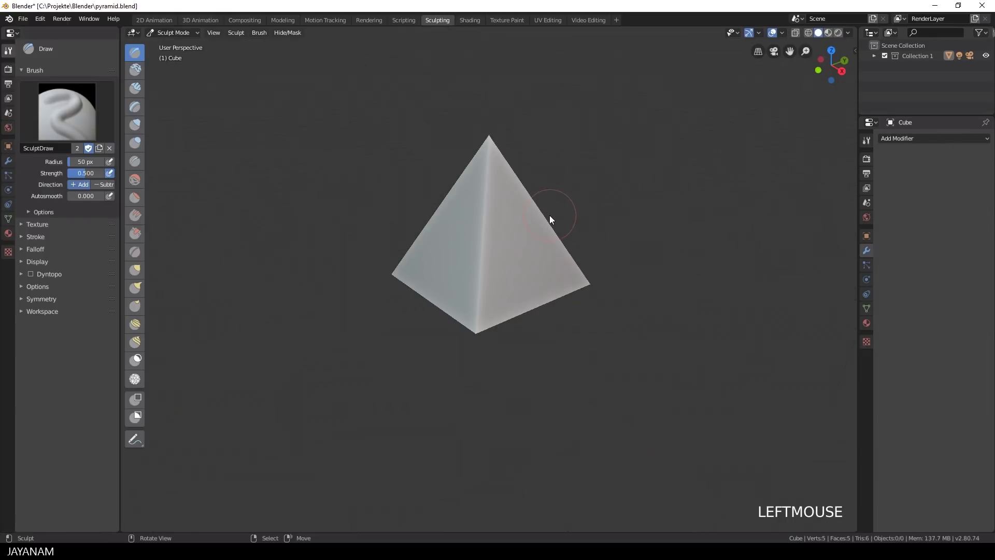
pyautogui.scroll(2, 550, 227)
pyautogui.keyDown('shift'); pyautogui.moveTo(552, 229); pyautogui.dragTo(548, 276, button='middle'); pyautogui.keyUp('shift')
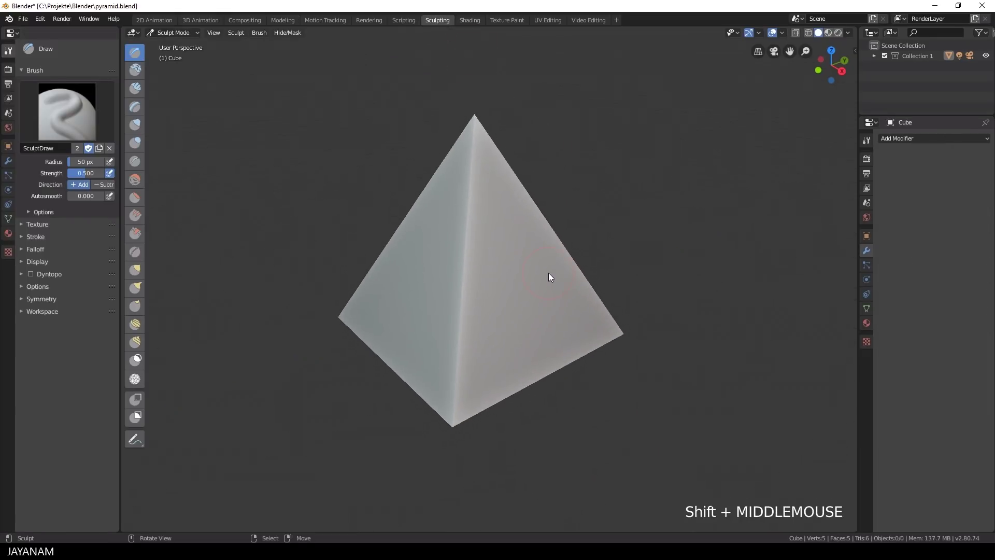
pyautogui.click(136, 380)
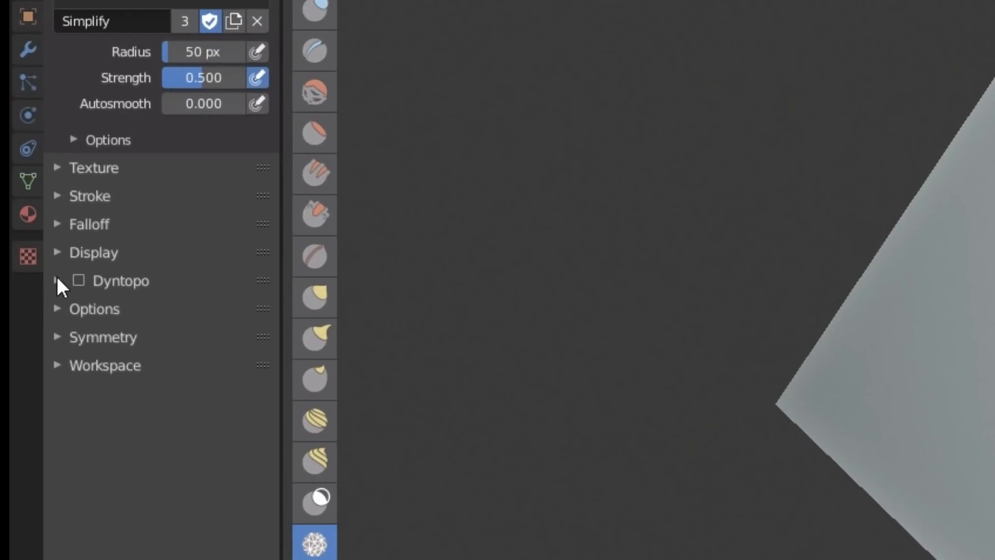
# Step: Enable Dyntopo with Constant Detail and a resolution of 100
pyautogui.click(20, 262)
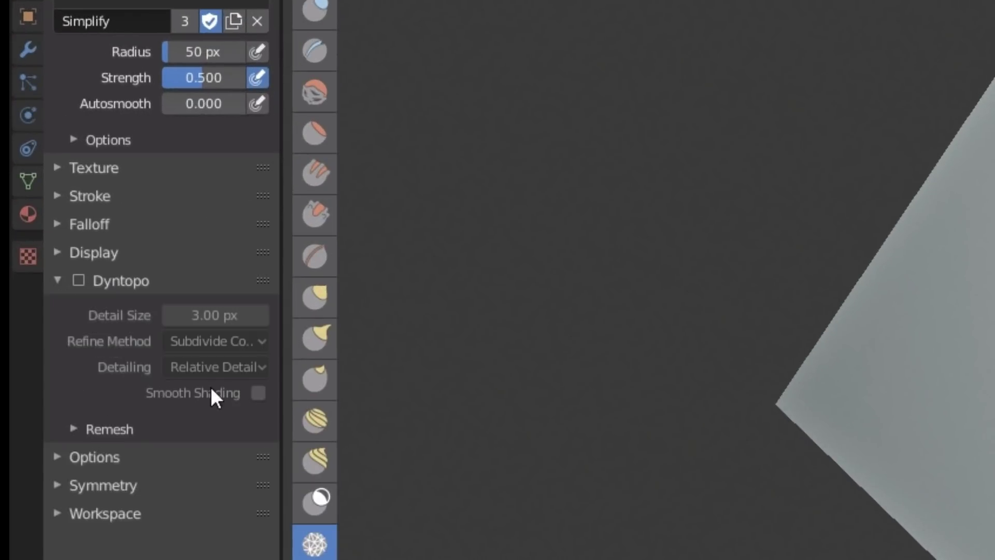
pyautogui.click(211, 367)
pyautogui.click(220, 417)
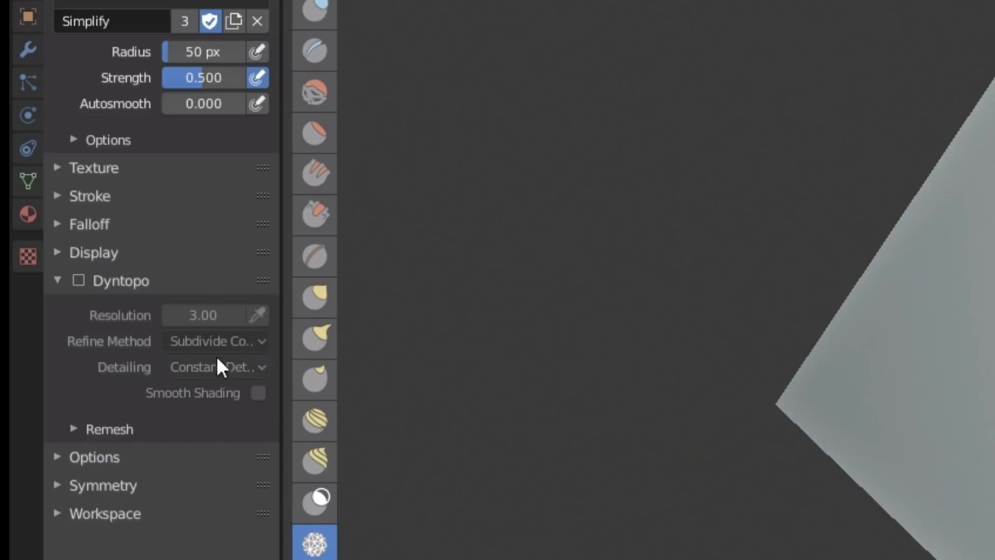
pyautogui.click(203, 314)
pyautogui.write('100')
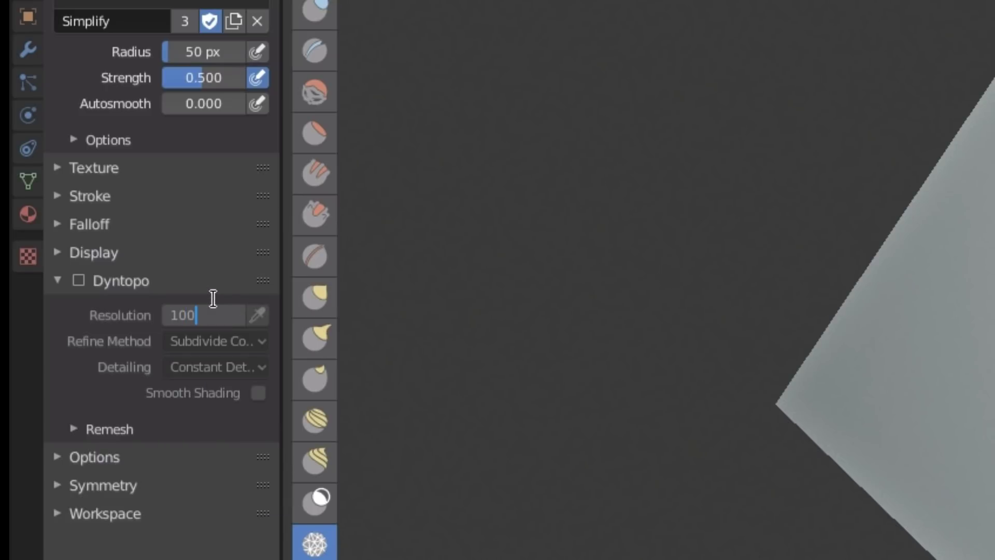
pyautogui.press('Return')
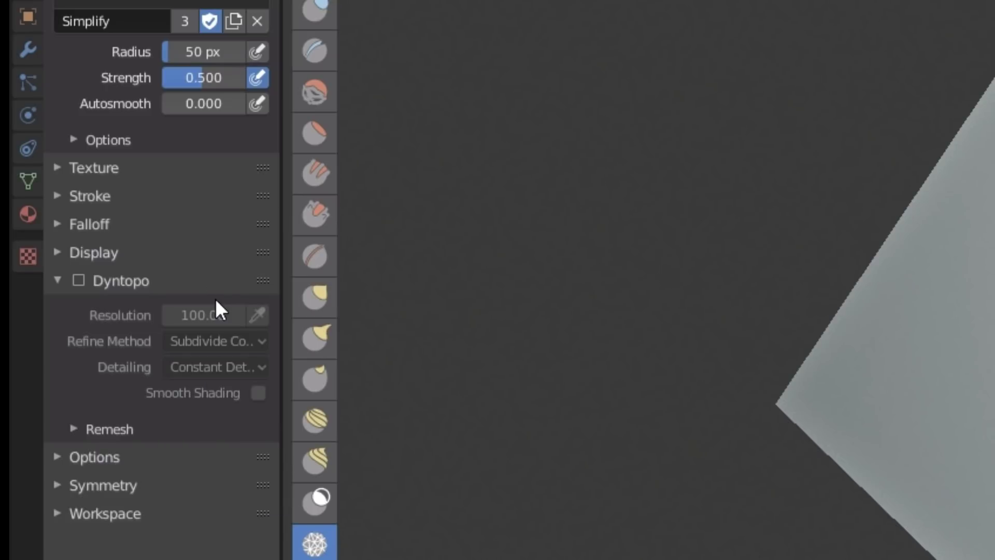
pyautogui.click(81, 280)
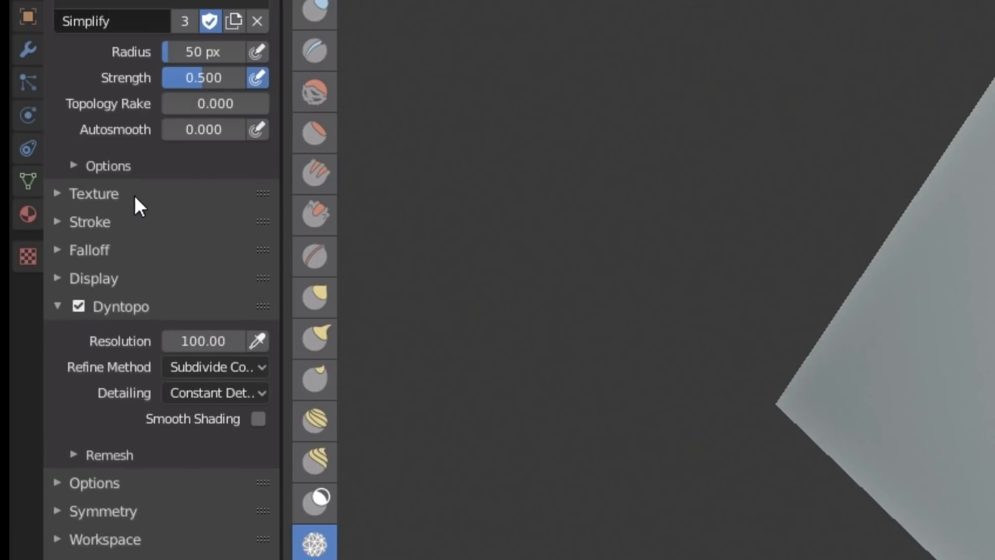
# Step: Set the Simplify brush's stroke method to Line with 5% spacing
pyautogui.click(119, 222)
pyautogui.click(233, 250)
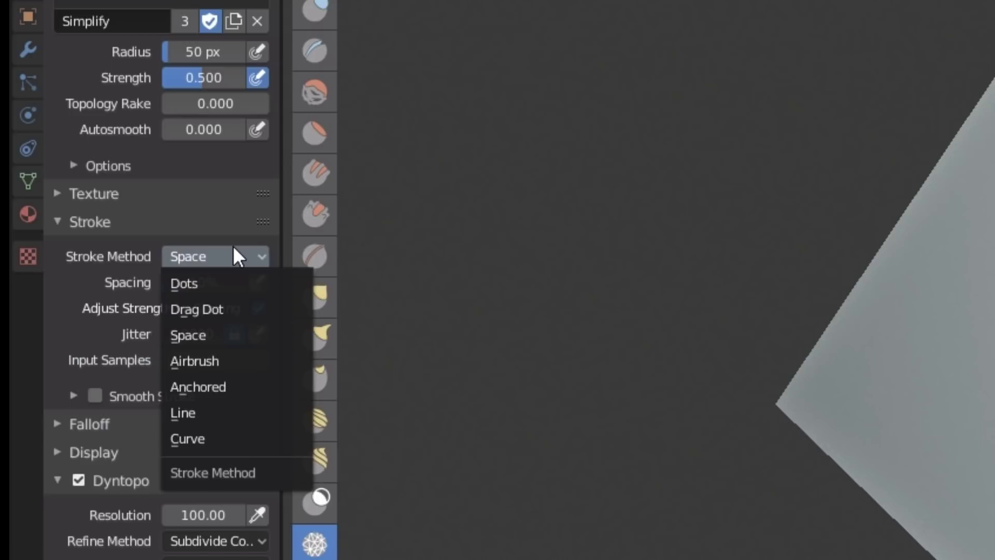
pyautogui.press('l')
pyautogui.click(249, 282)
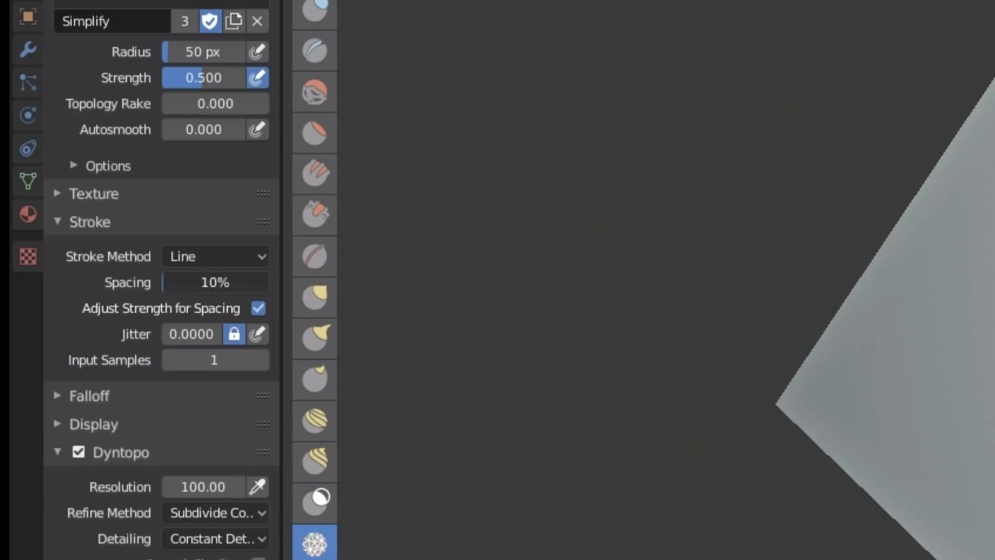
pyautogui.write('5')
pyautogui.press('Return')
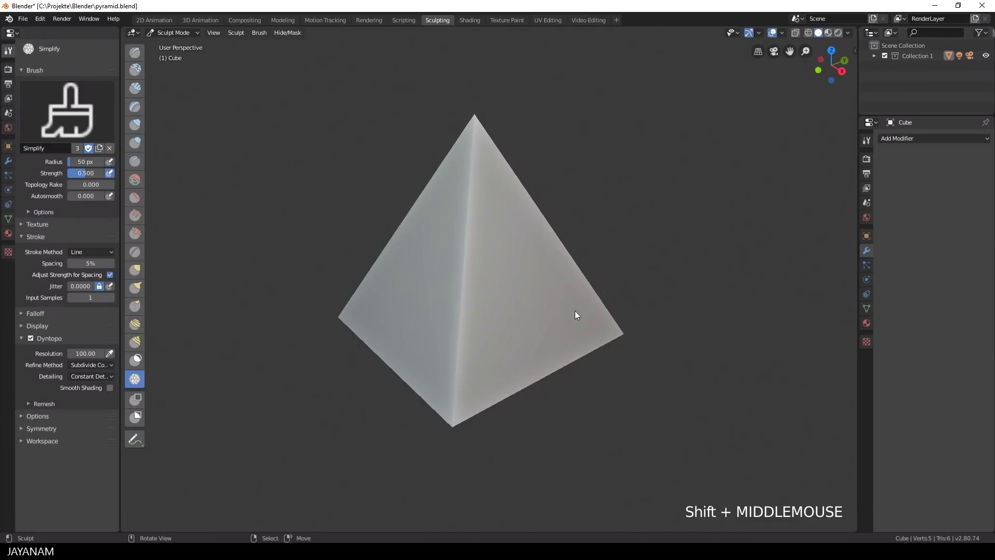
# Step: Run a Simplify line down the pyramid's front slanted edge and inspect the mesh in wireframe shading
pyautogui.keyDown('shift'); pyautogui.moveTo(575, 311); pyautogui.dragTo(550, 298, button='middle'); pyautogui.keyUp('shift')
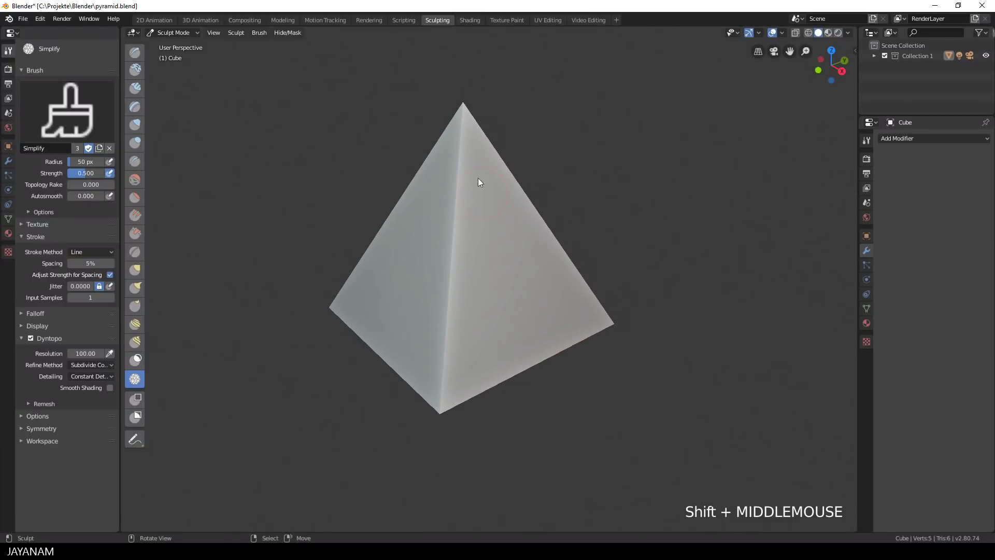
pyautogui.moveTo(463, 103)
pyautogui.mouseDown()
pyautogui.moveTo(441, 229)
pyautogui.moveTo(443, 416)
pyautogui.mouseUp()
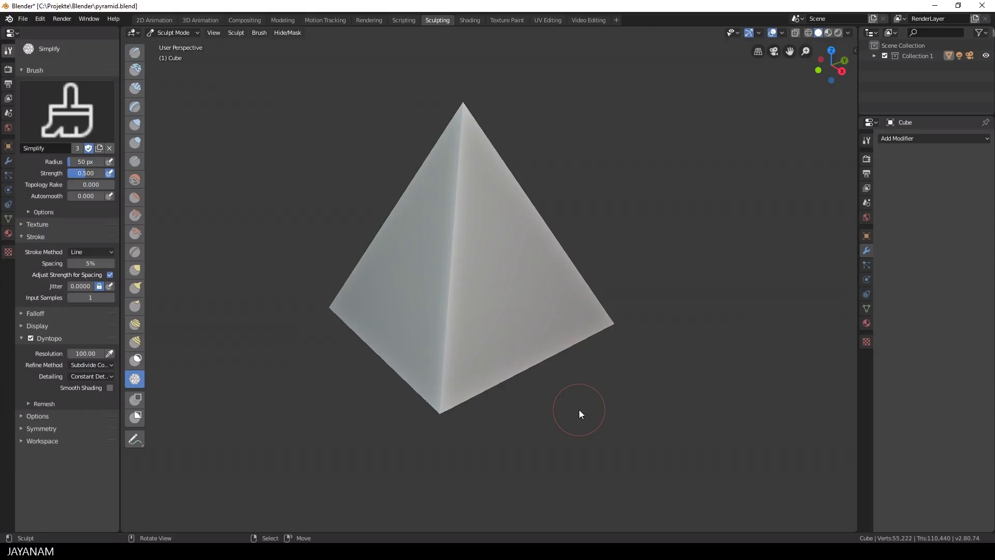
pyautogui.press('z')
pyautogui.click(515, 410)
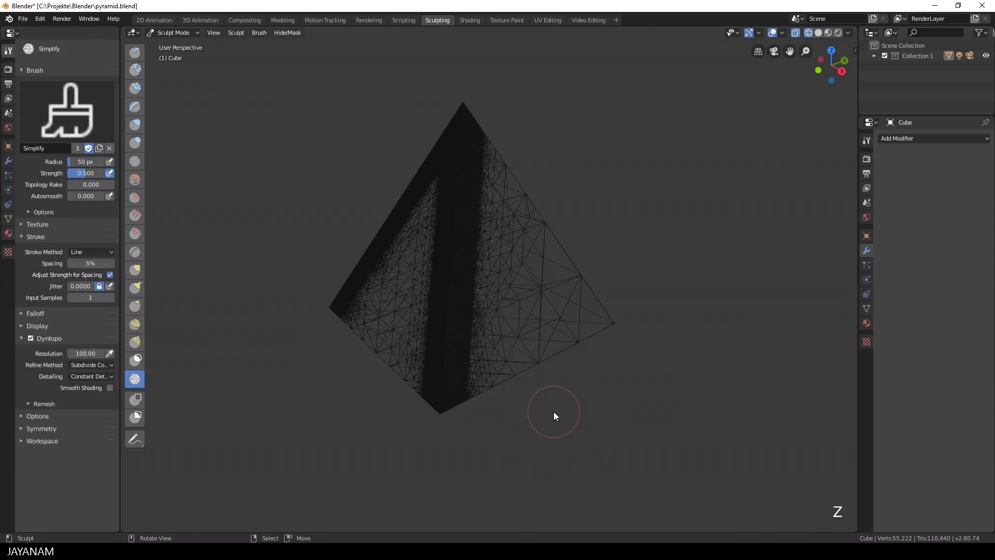
pyautogui.moveTo(555, 415)
pyautogui.mouseDown(button='middle')
pyautogui.moveTo(592, 416)
pyautogui.moveTo(578, 418)
pyautogui.mouseUp(button='middle')
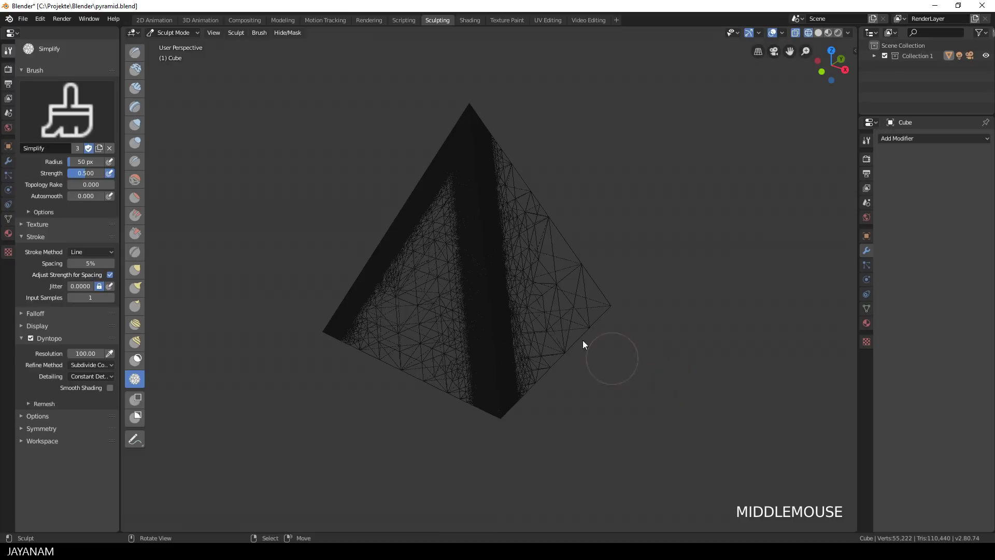
# Step: Turn off X symmetry and run Simplify lines down the pyramid's remaining slanted edges
pyautogui.click(241, 35)
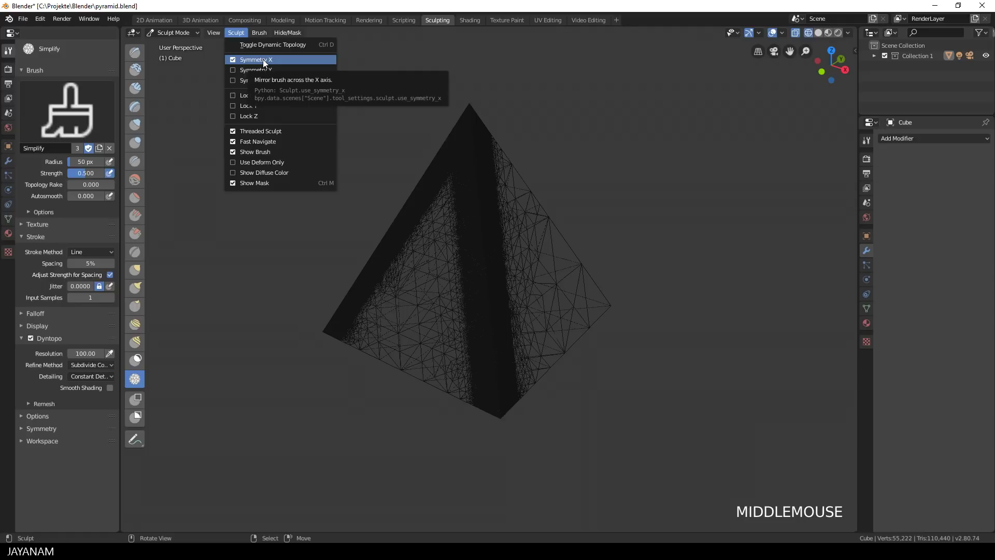
pyautogui.click(233, 61)
pyautogui.moveTo(674, 250); pyautogui.dragTo(560, 251, button='middle')
pyautogui.moveTo(466, 129)
pyautogui.mouseDown()
pyautogui.moveTo(488, 400)
pyautogui.moveTo(471, 399)
pyautogui.mouseUp()
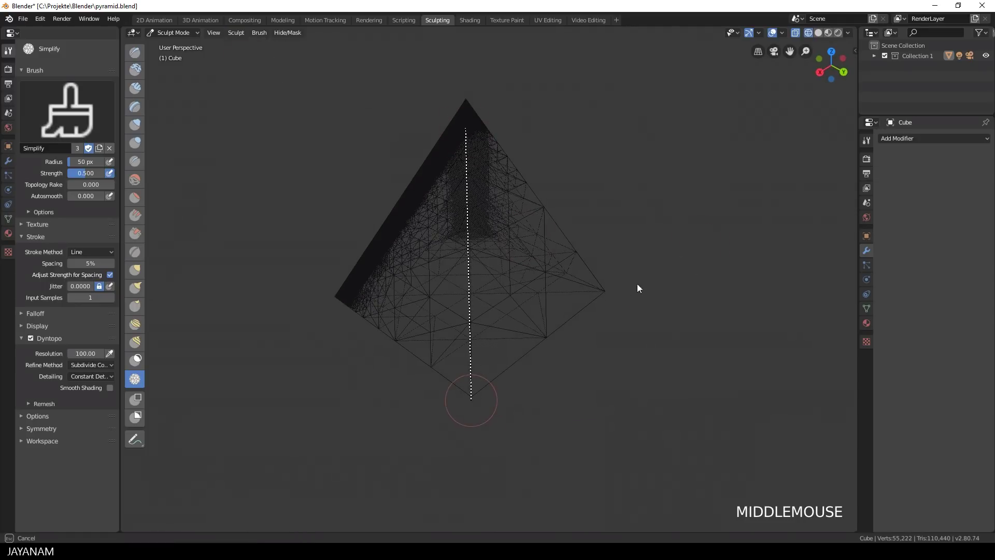
pyautogui.moveTo(636, 284); pyautogui.dragTo(513, 280, button='middle')
pyautogui.moveTo(510, 148); pyautogui.dragTo(544, 415)
# Step: Run Simplify lines along the pyramid's four base edges and switch the viewport back to solid shading
pyautogui.moveTo(637, 404); pyautogui.dragTo(560, 286, button='middle')
pyautogui.moveTo(427, 249); pyautogui.dragTo(646, 262)
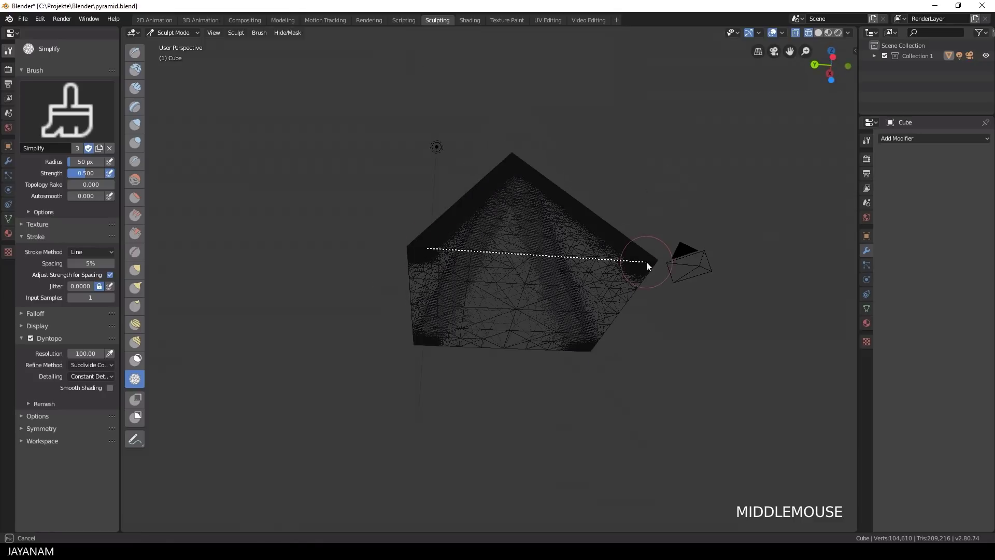
pyautogui.moveTo(647, 265); pyautogui.dragTo(611, 308, button='middle')
pyautogui.moveTo(370, 253); pyautogui.dragTo(616, 253)
pyautogui.moveTo(697, 270); pyautogui.dragTo(595, 278, button='middle')
pyautogui.moveTo(342, 288); pyautogui.dragTo(576, 286)
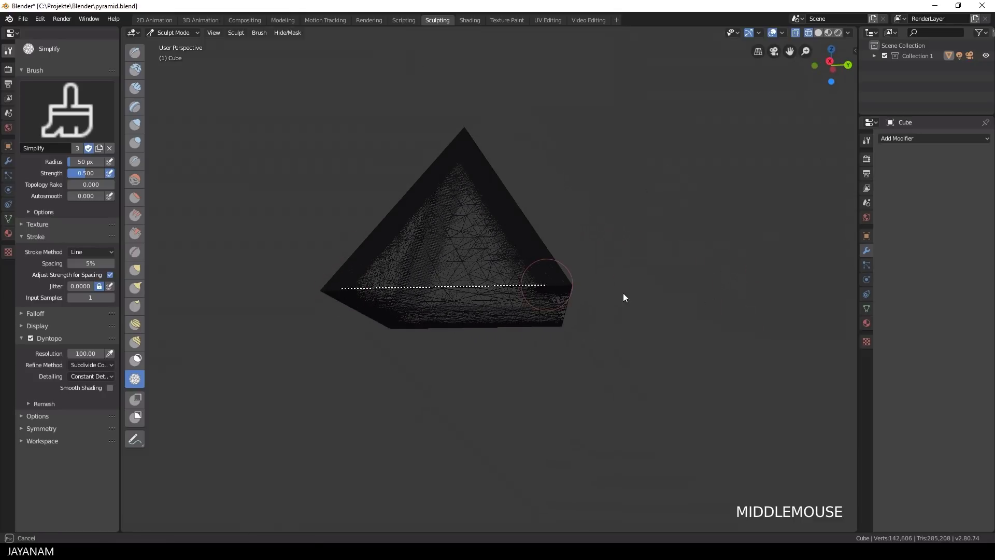
pyautogui.moveTo(623, 292); pyautogui.dragTo(511, 289, button='middle')
pyautogui.moveTo(402, 285); pyautogui.dragTo(681, 276)
pyautogui.moveTo(682, 276); pyautogui.dragTo(641, 332, button='middle')
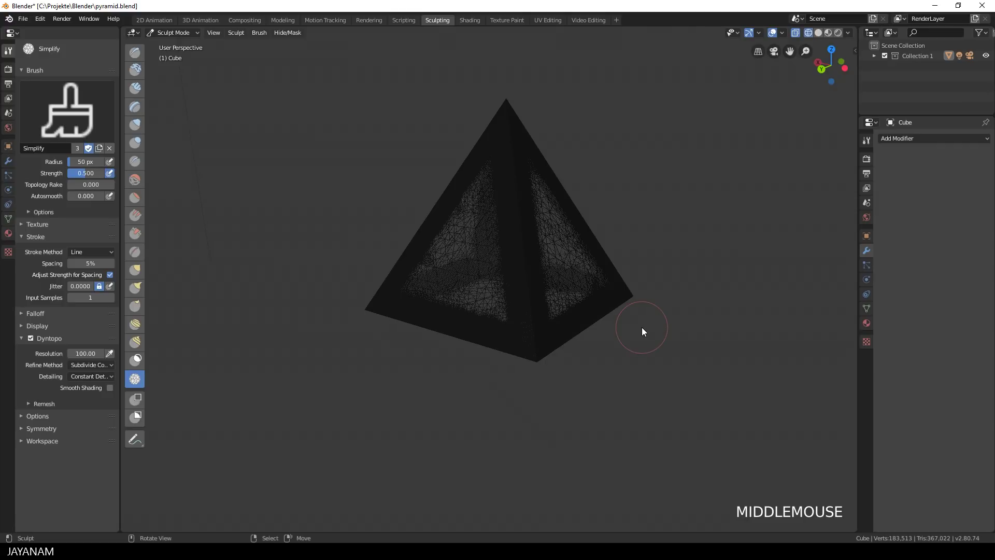
pyautogui.press('z')
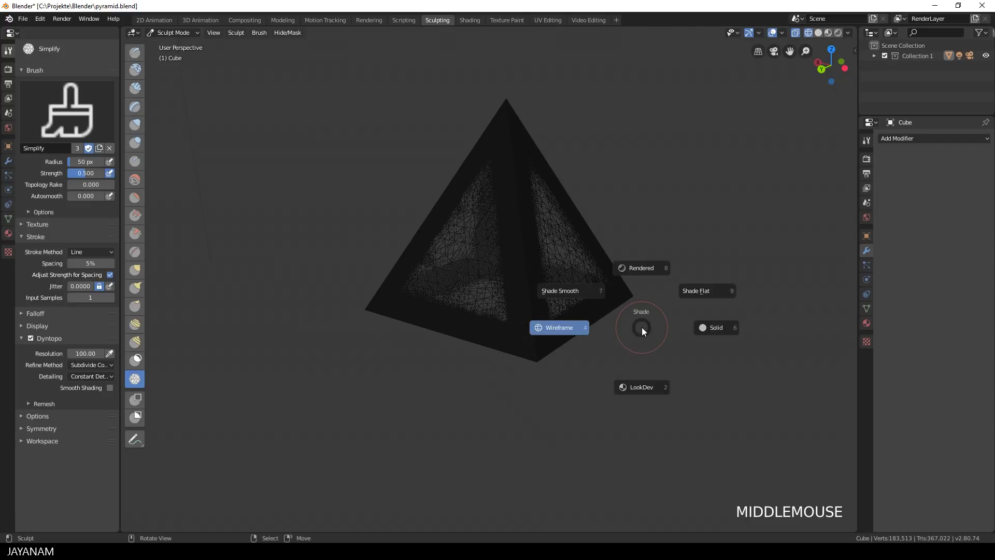
pyautogui.click(723, 327)
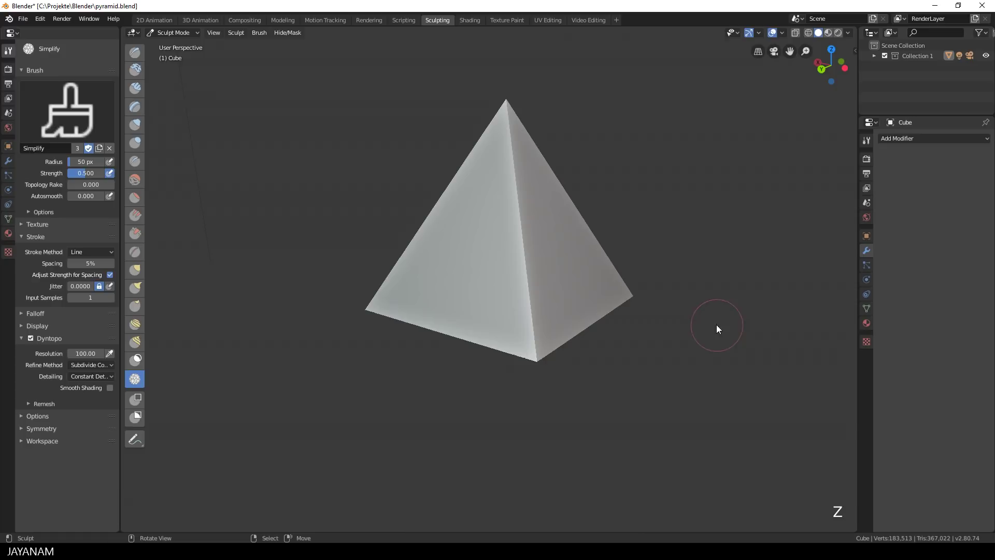
# Step: Run another Simplify line down the pyramid's front slanted edge
pyautogui.keyDown('shift'); pyautogui.moveTo(704, 283); pyautogui.dragTo(688, 317, button='middle'); pyautogui.keyUp('shift')
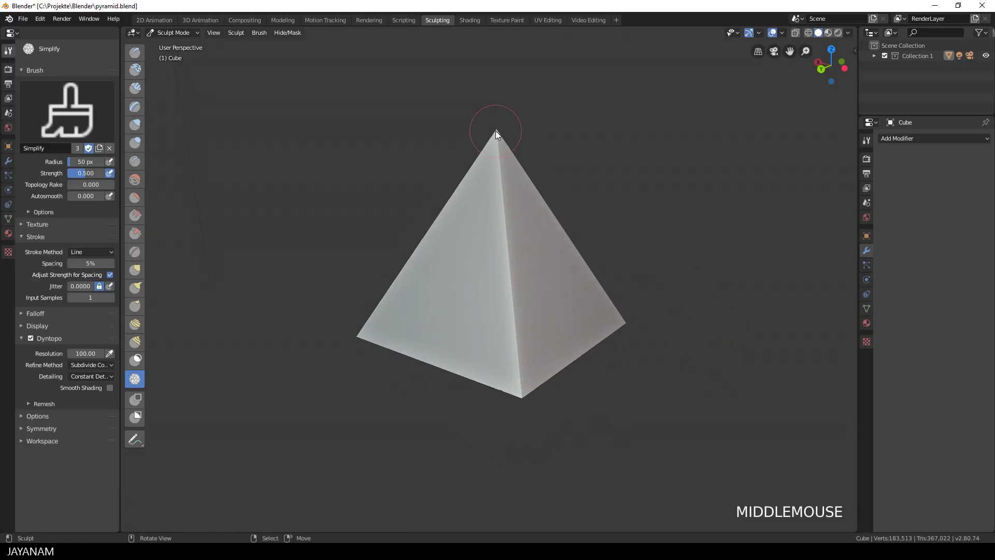
pyautogui.moveTo(496, 129)
pyautogui.mouseDown()
pyautogui.moveTo(523, 411)
pyautogui.moveTo(522, 402)
pyautogui.mouseUp()
pyautogui.moveTo(672, 403); pyautogui.dragTo(660, 402, button='middle')
pyautogui.scroll(1, 659, 402)
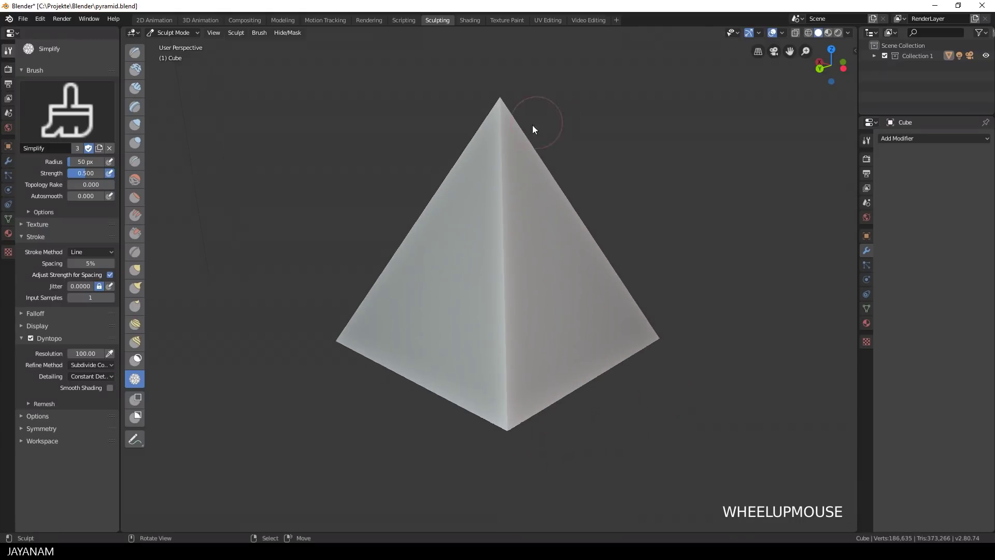
# Step: Smooth the front slanted edge and the adjoining base edge with straight line strokes
pyautogui.moveTo(500, 104)
pyautogui.mouseDown()
pyautogui.moveTo(522, 437)
pyautogui.moveTo(507, 429)
pyautogui.mouseUp()
pyautogui.keyDown('shift'); pyautogui.click(596, 427); pyautogui.keyUp('shift')
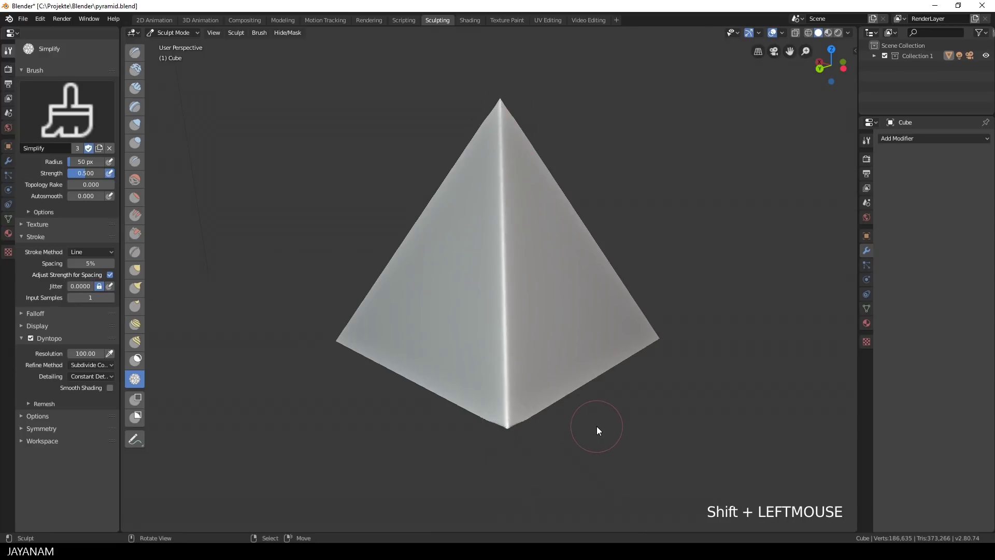
pyautogui.moveTo(596, 426); pyautogui.dragTo(402, 424, button='middle')
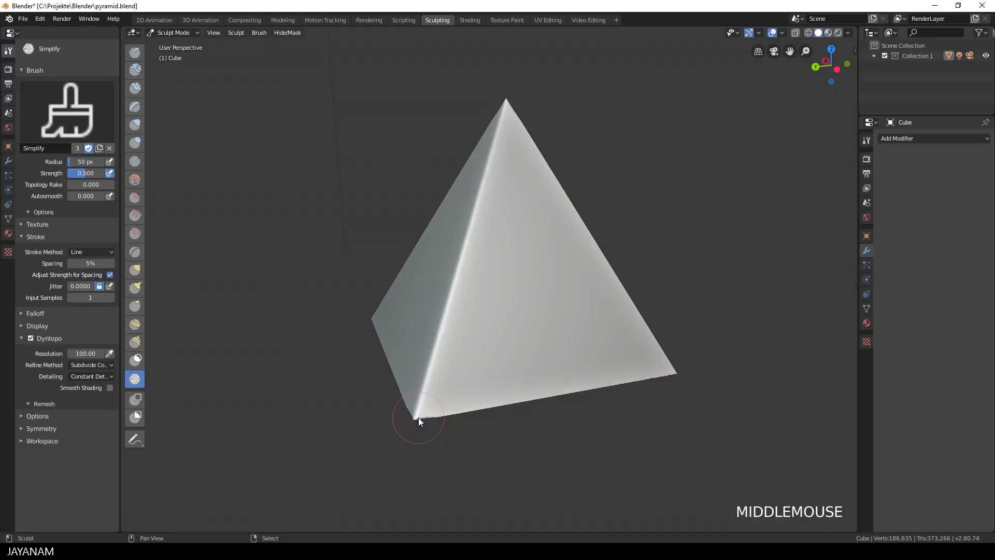
pyautogui.moveTo(418, 417); pyautogui.dragTo(673, 375)
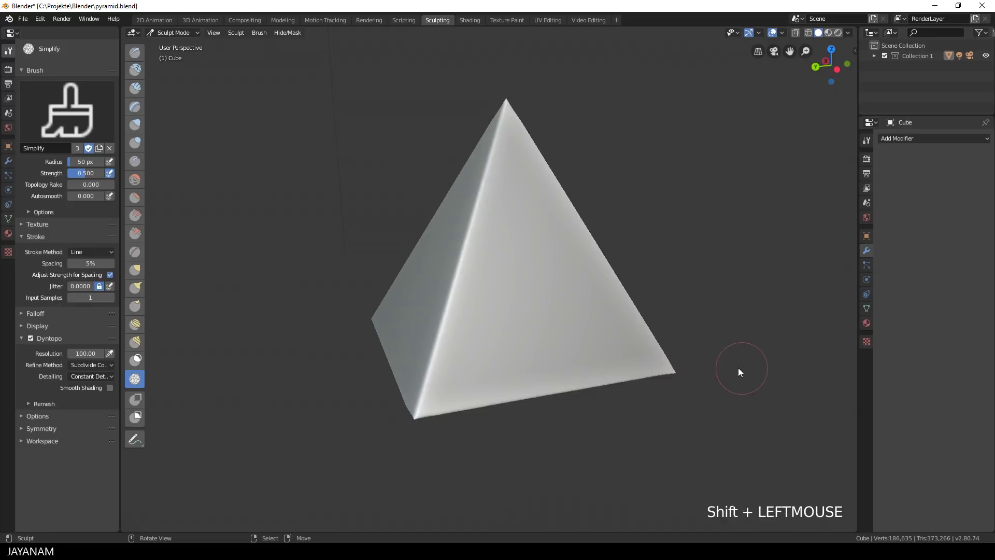
# Step: Smooth the next two slanted edges and the base edge between them with line strokes
pyautogui.moveTo(738, 368)
pyautogui.mouseDown(button='middle')
pyautogui.moveTo(647, 365)
pyautogui.moveTo(537, 218)
pyautogui.mouseUp(button='middle')
pyautogui.moveTo(499, 110); pyautogui.dragTo(504, 381)
pyautogui.moveTo(505, 381)
pyautogui.mouseDown(button='middle')
pyautogui.moveTo(580, 420)
pyautogui.moveTo(612, 414)
pyautogui.mouseUp(button='middle')
pyautogui.moveTo(410, 395); pyautogui.dragTo(683, 367)
pyautogui.moveTo(721, 363); pyautogui.dragTo(637, 354, button='middle')
pyautogui.keyDown('shift'); pyautogui.moveTo(477, 106); pyautogui.dragTo(470, 386); pyautogui.keyUp('shift')
# Step: Smooth the last slanted edge and the base edges on both sides of it
pyautogui.moveTo(549, 384); pyautogui.dragTo(518, 363, button='middle')
pyautogui.keyDown('shift'); pyautogui.moveTo(393, 344); pyautogui.dragTo(650, 351); pyautogui.keyUp('shift')
pyautogui.moveTo(684, 351); pyautogui.dragTo(613, 375, button='middle')
pyautogui.keyDown('shift'); pyautogui.moveTo(471, 103); pyautogui.dragTo(521, 425); pyautogui.keyUp('shift')
pyautogui.moveTo(493, 379); pyautogui.dragTo(402, 334, button='middle')
pyautogui.keyDown('shift'); pyautogui.moveTo(390, 339); pyautogui.dragTo(660, 347); pyautogui.keyUp('shift')
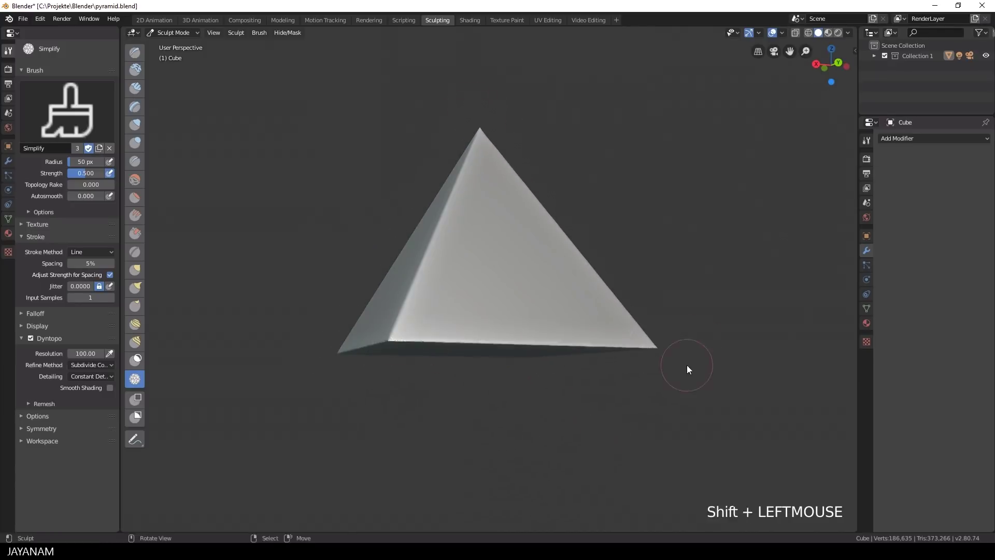
# Step: Run smoothing lines along the pyramid's base edges from a low viewing angle
pyautogui.moveTo(687, 365); pyautogui.dragTo(776, 330, button='middle')
pyautogui.keyDown('shift'); pyautogui.moveTo(370, 251); pyautogui.dragTo(661, 298); pyautogui.keyUp('shift')
pyautogui.moveTo(557, 295); pyautogui.dragTo(577, 305, button='middle')
pyautogui.keyDown('shift'); pyautogui.moveTo(381, 276); pyautogui.dragTo(686, 304); pyautogui.keyUp('shift')
pyautogui.moveTo(686, 304); pyautogui.dragTo(678, 217, button='middle')
pyautogui.moveTo(328, 272); pyautogui.dragTo(640, 226)
# Step: Save the pyramid.blend file with the smoothed edges
pyautogui.moveTo(639, 227)
pyautogui.mouseDown(button='middle')
pyautogui.moveTo(566, 310)
pyautogui.moveTo(573, 281)
pyautogui.mouseUp(button='middle')
pyautogui.scroll(2, 566, 310)
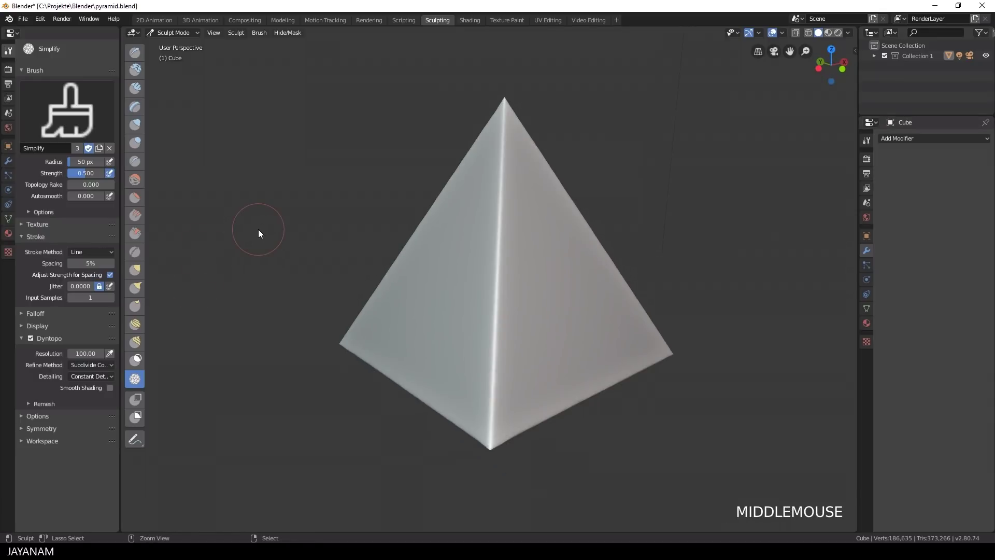
pyautogui.hotkey('ctrl', 's')
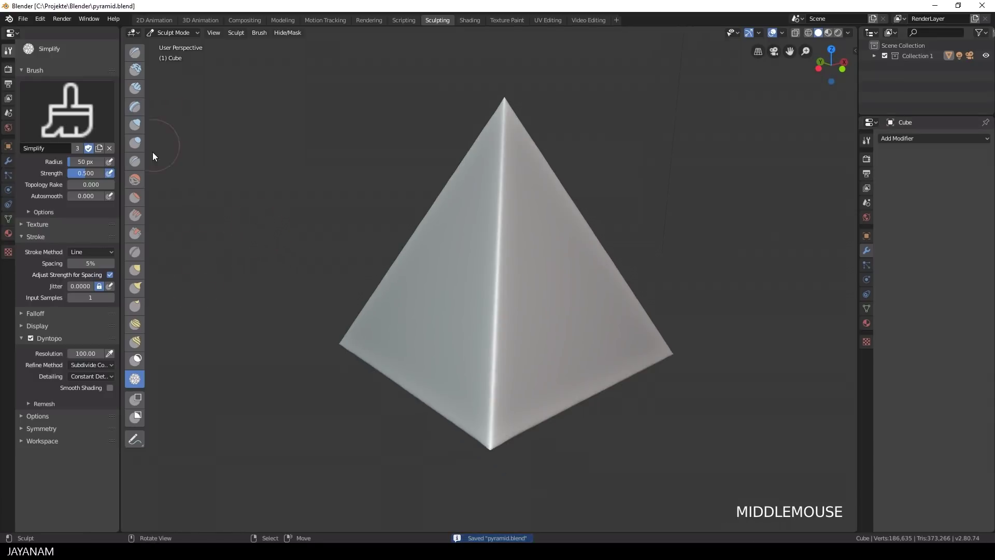
# Step: Switch to the Crease brush, give it the constant falloff curve and set its radius to 15 px
pyautogui.click(135, 162)
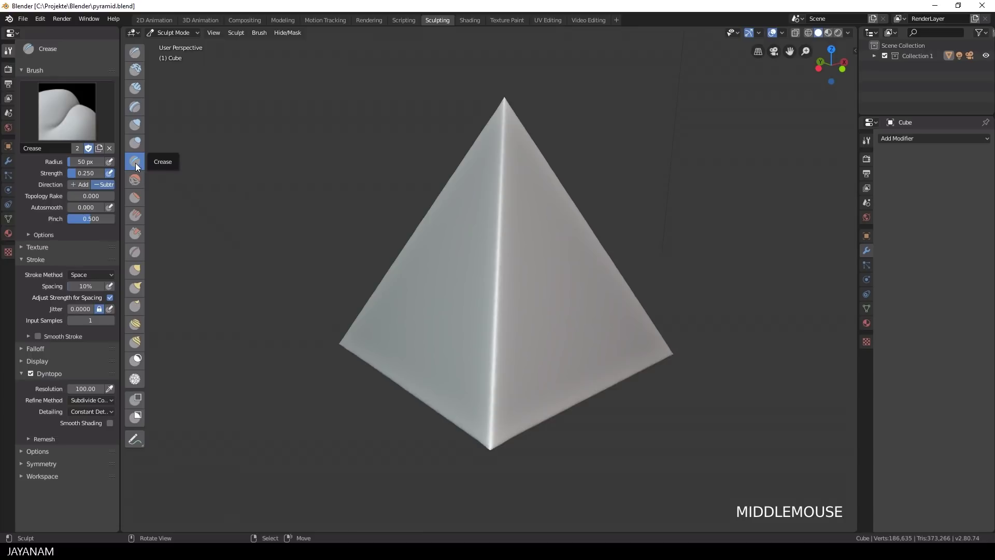
pyautogui.click(23, 350)
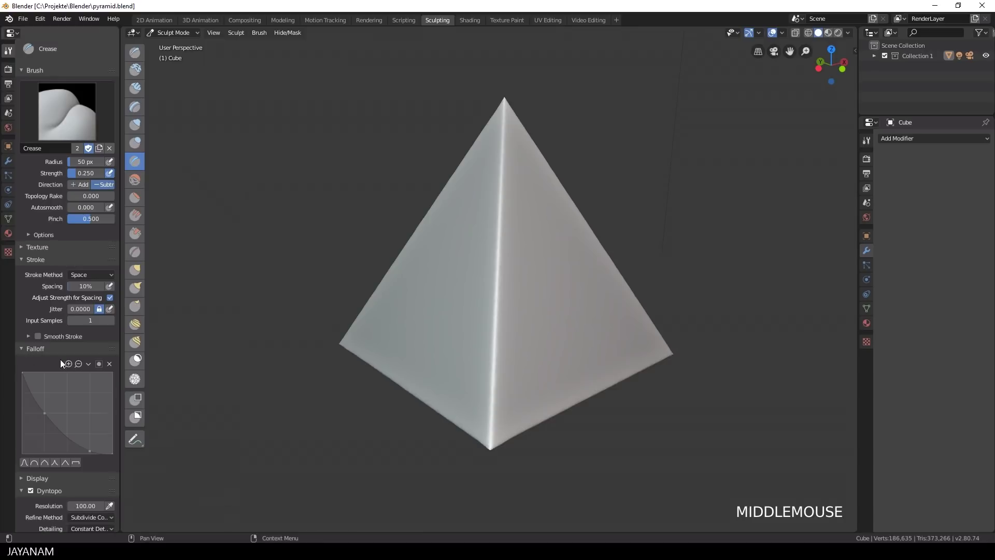
pyautogui.scroll(3, 532, 308)
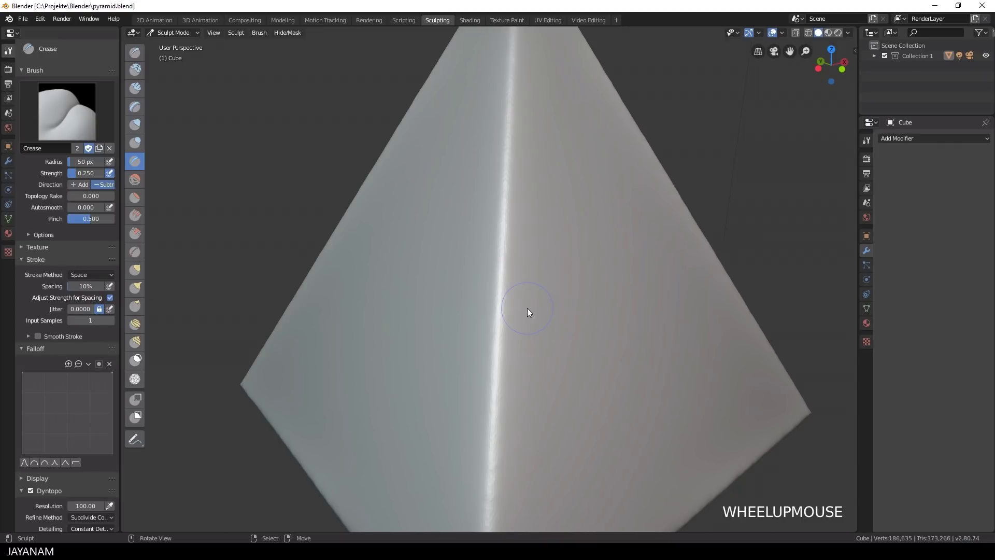
pyautogui.press('f')
pyautogui.click(465, 290)
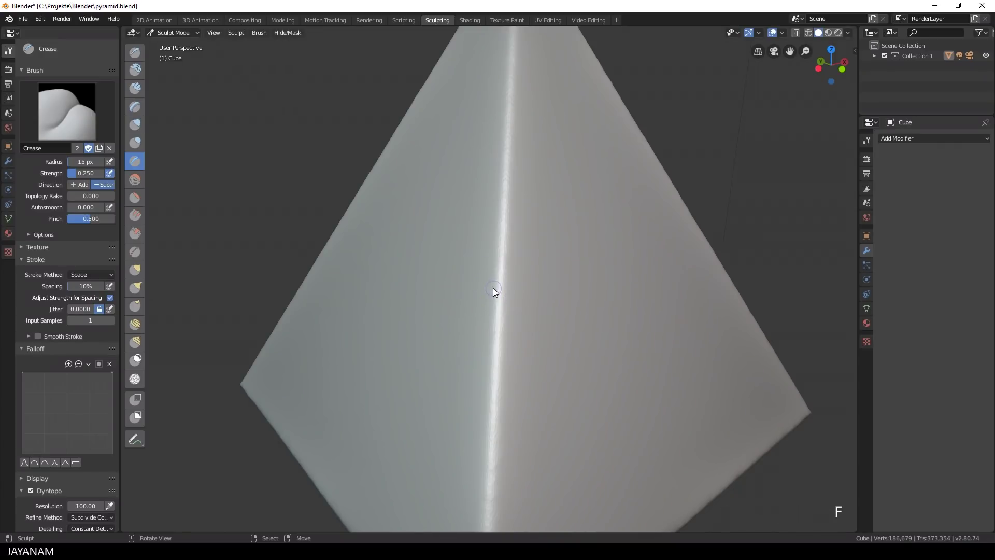
# Step: Raise the Crease strength to 0.620 and carve a chip midway down the slanted edge, adding fine cracks with a 6 px radius
pyautogui.moveTo(491, 291); pyautogui.dragTo(495, 303)
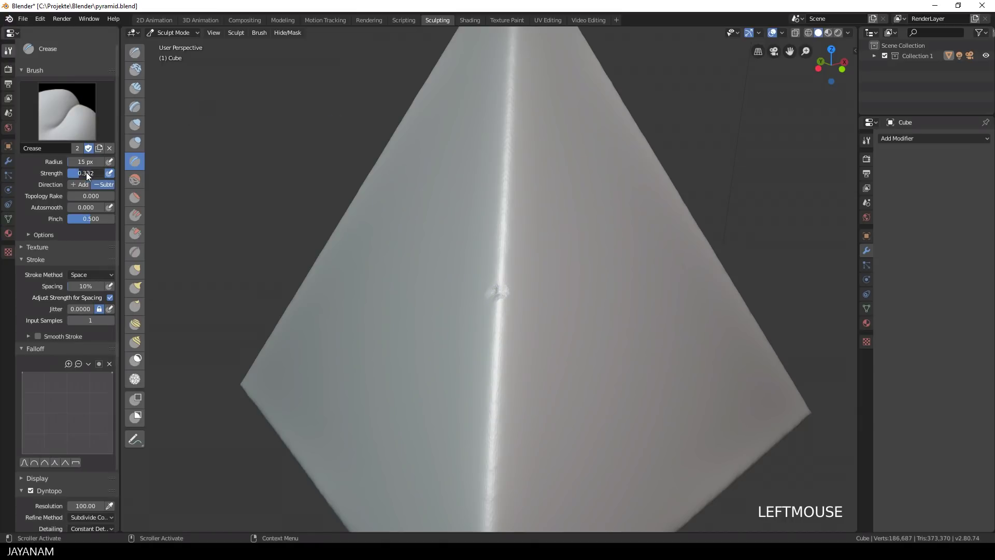
pyautogui.moveTo(86, 173); pyautogui.dragTo(100, 172)
pyautogui.moveTo(496, 291); pyautogui.dragTo(478, 302)
pyautogui.moveTo(497, 291)
pyautogui.mouseDown()
pyautogui.moveTo(501, 306)
pyautogui.moveTo(549, 312)
pyautogui.moveTo(476, 303)
pyautogui.moveTo(469, 312)
pyautogui.moveTo(489, 294)
pyautogui.moveTo(531, 294)
pyautogui.mouseUp()
pyautogui.press('f')
pyautogui.click(515, 295)
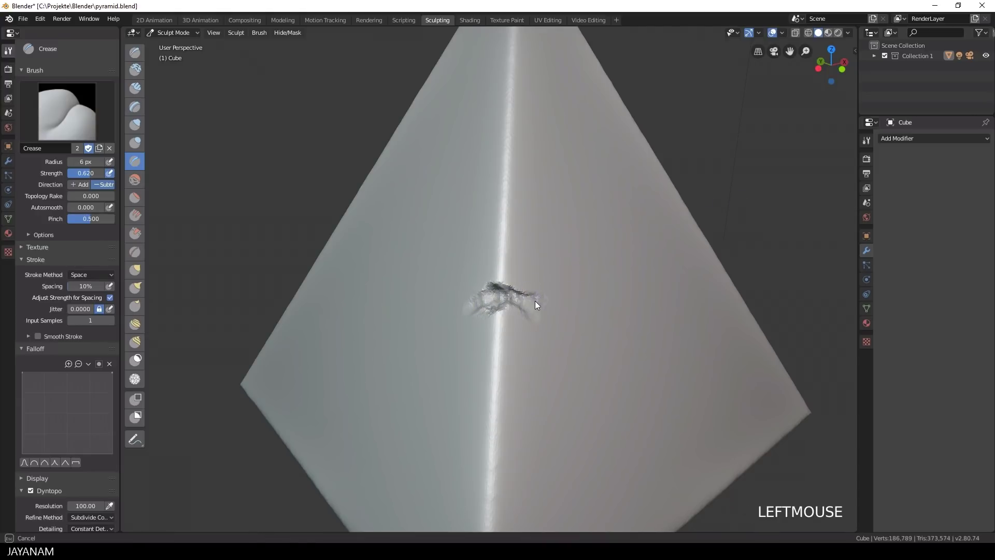
pyautogui.keyDown('shift'); pyautogui.click(537, 300); pyautogui.keyUp('shift')
# Step: Set the Crease radius to 16 px and carve chips midway along the neighbouring slanted edge and at the apex
pyautogui.moveTo(728, 218)
pyautogui.keyDown('ctrl'); pyautogui.mouseDown(button='middle')
pyautogui.moveTo(716, 257)
pyautogui.moveTo(601, 239)
pyautogui.mouseUp(button='middle'); pyautogui.keyUp('ctrl')
pyautogui.press('f')
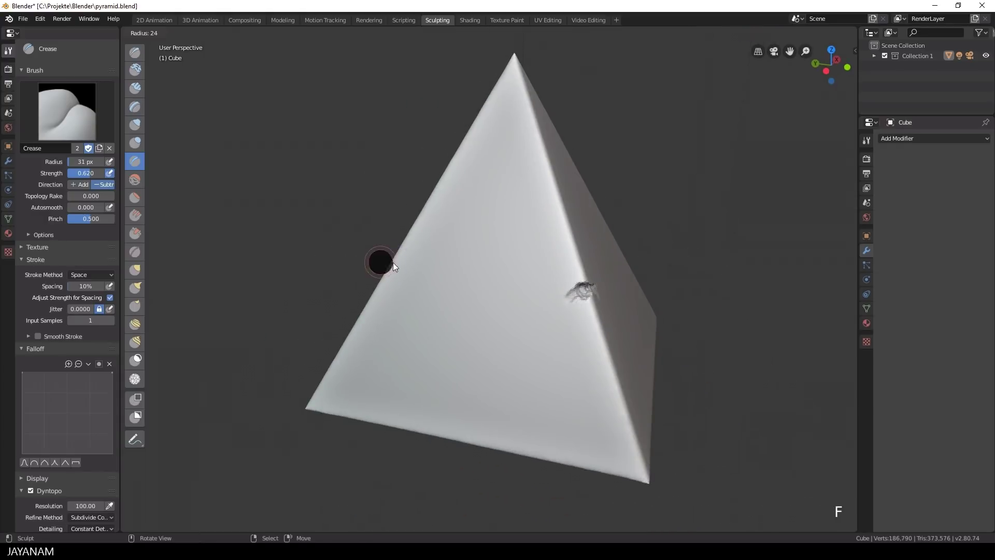
pyautogui.click(389, 262)
pyautogui.moveTo(389, 261); pyautogui.dragTo(402, 276)
pyautogui.moveTo(514, 61); pyautogui.dragTo(516, 55)
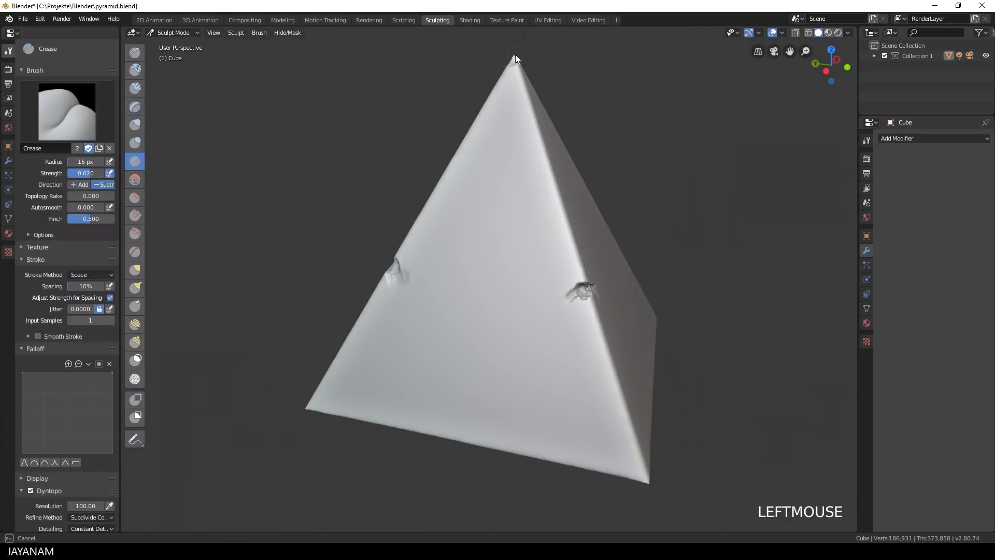
pyautogui.keyDown('shift'); pyautogui.click(515, 60); pyautogui.keyUp('shift')
pyautogui.click(519, 63)
# Step: Carve a rough chip out of the base corner at the foot of the first damaged slanted edge
pyautogui.click(640, 469)
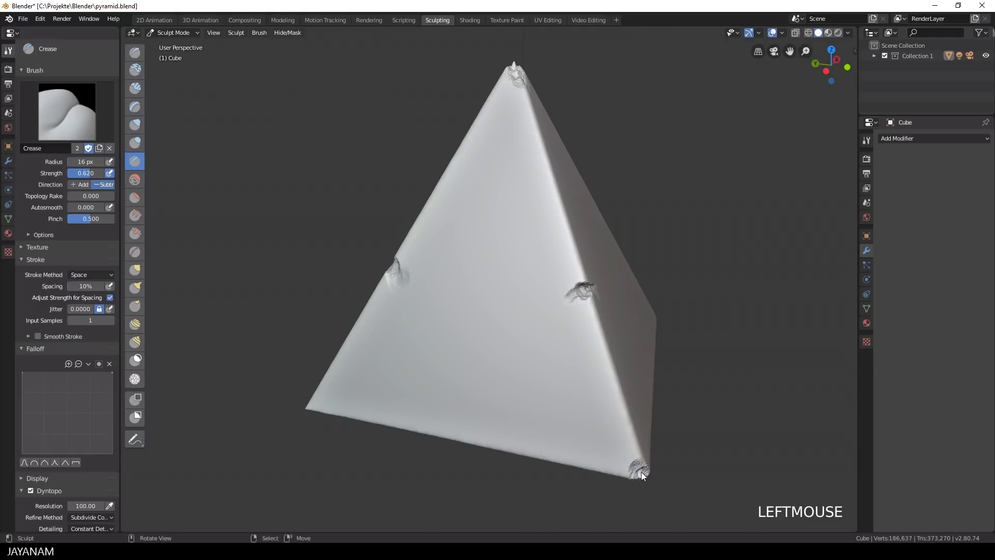
pyautogui.moveTo(641, 471); pyautogui.dragTo(648, 469)
pyautogui.moveTo(636, 475); pyautogui.dragTo(645, 466)
# Step: Enlarge the chip on the neighbouring slanted edge and extend the damage along the edge around its midpoint
pyautogui.moveTo(754, 293); pyautogui.dragTo(777, 293, button='middle')
pyautogui.moveTo(432, 276)
pyautogui.keyDown('shift'); pyautogui.mouseDown()
pyautogui.moveTo(425, 256)
pyautogui.moveTo(410, 258)
pyautogui.mouseUp(); pyautogui.keyUp('shift')
pyautogui.moveTo(409, 257); pyautogui.dragTo(456, 292, button='middle')
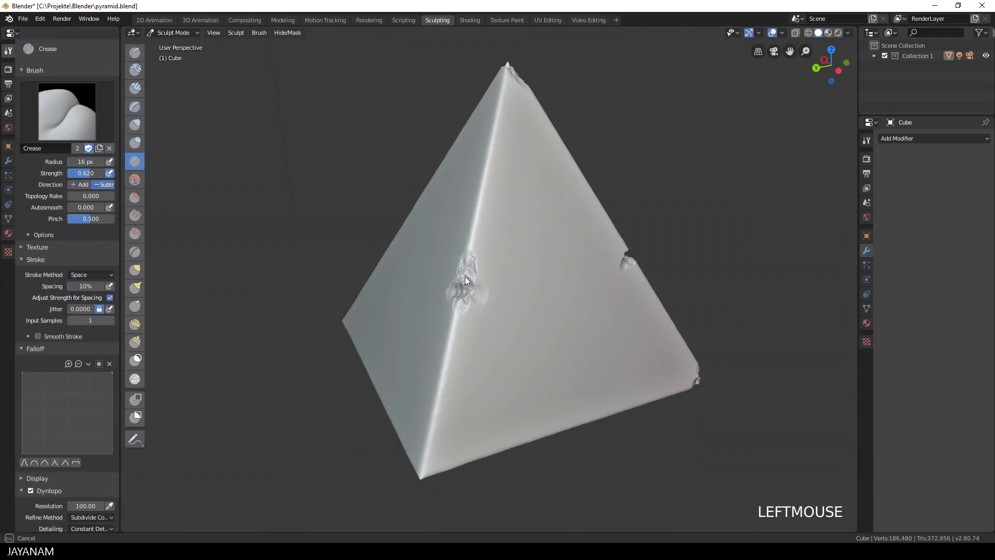
pyautogui.moveTo(466, 283)
pyautogui.mouseDown()
pyautogui.moveTo(473, 286)
pyautogui.moveTo(446, 293)
pyautogui.moveTo(462, 290)
pyautogui.mouseUp()
pyautogui.moveTo(462, 290)
pyautogui.mouseDown(button='middle')
pyautogui.moveTo(459, 224)
pyautogui.moveTo(443, 215)
pyautogui.mouseUp(button='middle')
pyautogui.keyDown('ctrl'); pyautogui.click(443, 216); pyautogui.keyUp('ctrl')
# Step: Carve more damage into the apex and chip the base edge near both of its corners
pyautogui.moveTo(565, 65); pyautogui.dragTo(512, 90, button='middle')
pyautogui.moveTo(512, 90); pyautogui.dragTo(531, 97)
pyautogui.moveTo(533, 99); pyautogui.dragTo(544, 150, button='middle')
pyautogui.moveTo(346, 429); pyautogui.dragTo(418, 438)
pyautogui.moveTo(575, 453)
pyautogui.mouseDown()
pyautogui.moveTo(613, 463)
pyautogui.moveTo(570, 461)
pyautogui.mouseUp()
# Step: Sculpt shallow crossing creases into the lower part of the face between the two damaged slanted edges
pyautogui.moveTo(725, 312); pyautogui.dragTo(711, 313, button='middle')
pyautogui.moveTo(480, 358)
pyautogui.keyDown('shift'); pyautogui.mouseDown()
pyautogui.moveTo(486, 380)
pyautogui.moveTo(536, 362)
pyautogui.moveTo(531, 395)
pyautogui.moveTo(498, 351)
pyautogui.mouseUp(); pyautogui.keyUp('shift')
pyautogui.press('f')
pyautogui.click(532, 383)
# Step: Set the Crease radius to 15 px and chip both slanted edges of the face and its undamaged base corner
pyautogui.press('f')
pyautogui.click(414, 225)
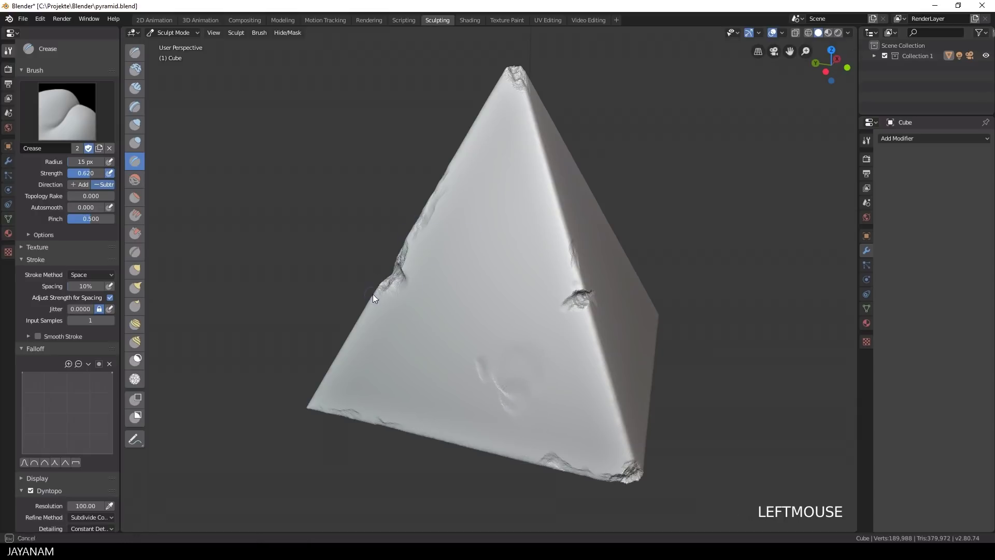
pyautogui.moveTo(373, 294); pyautogui.dragTo(375, 293)
pyautogui.moveTo(542, 143)
pyautogui.mouseDown()
pyautogui.moveTo(533, 157)
pyautogui.moveTo(545, 155)
pyautogui.mouseUp()
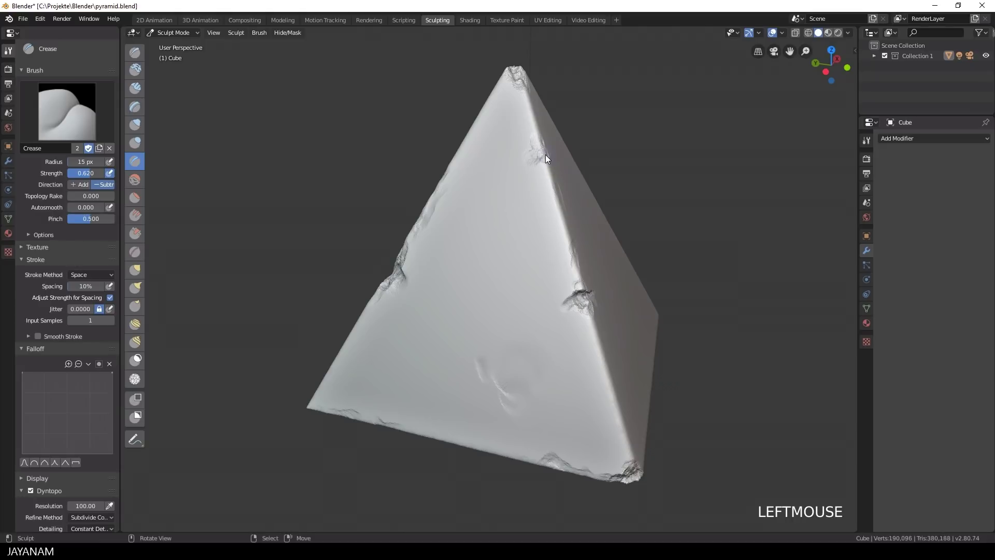
pyautogui.moveTo(308, 404); pyautogui.dragTo(327, 363)
# Step: Sculpt small dents in the lower part of the face and chip the base edge below them
pyautogui.moveTo(491, 354); pyautogui.dragTo(479, 362)
pyautogui.moveTo(391, 358)
pyautogui.mouseDown()
pyautogui.moveTo(405, 376)
pyautogui.moveTo(385, 374)
pyautogui.mouseUp()
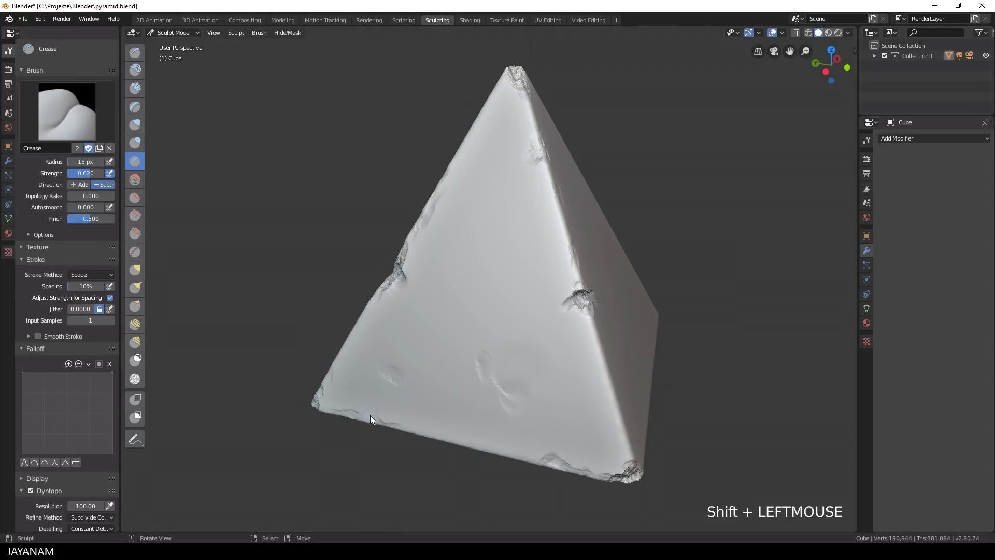
pyautogui.moveTo(370, 415); pyautogui.dragTo(392, 427)
# Step: Carve and soften a gouge in the face beside the mid-edge chip, and roughen the slanted edge and the area near the apex
pyautogui.moveTo(445, 292)
pyautogui.mouseDown()
pyautogui.moveTo(454, 284)
pyautogui.moveTo(486, 312)
pyautogui.moveTo(450, 280)
pyautogui.moveTo(442, 296)
pyautogui.mouseUp()
pyautogui.moveTo(442, 296); pyautogui.dragTo(428, 278)
pyautogui.moveTo(436, 271); pyautogui.dragTo(450, 270)
pyautogui.moveTo(450, 271)
pyautogui.keyDown('shift'); pyautogui.mouseDown()
pyautogui.moveTo(451, 259)
pyautogui.moveTo(435, 248)
pyautogui.mouseUp(); pyautogui.keyUp('shift')
pyautogui.moveTo(420, 240); pyautogui.dragTo(407, 228)
pyautogui.moveTo(368, 304); pyautogui.dragTo(352, 333)
pyautogui.moveTo(498, 78); pyautogui.dragTo(535, 117)
# Step: Deepen the gouge in the face and smooth the surrounding dents and creases
pyautogui.keyDown('shift'); pyautogui.moveTo(481, 294); pyautogui.dragTo(438, 280); pyautogui.keyUp('shift')
pyautogui.moveTo(439, 274); pyautogui.dragTo(463, 293)
pyautogui.keyDown('shift'); pyautogui.moveTo(393, 388); pyautogui.dragTo(399, 366); pyautogui.keyUp('shift')
pyautogui.keyDown('shift'); pyautogui.moveTo(434, 263); pyautogui.dragTo(394, 317); pyautogui.keyUp('shift')
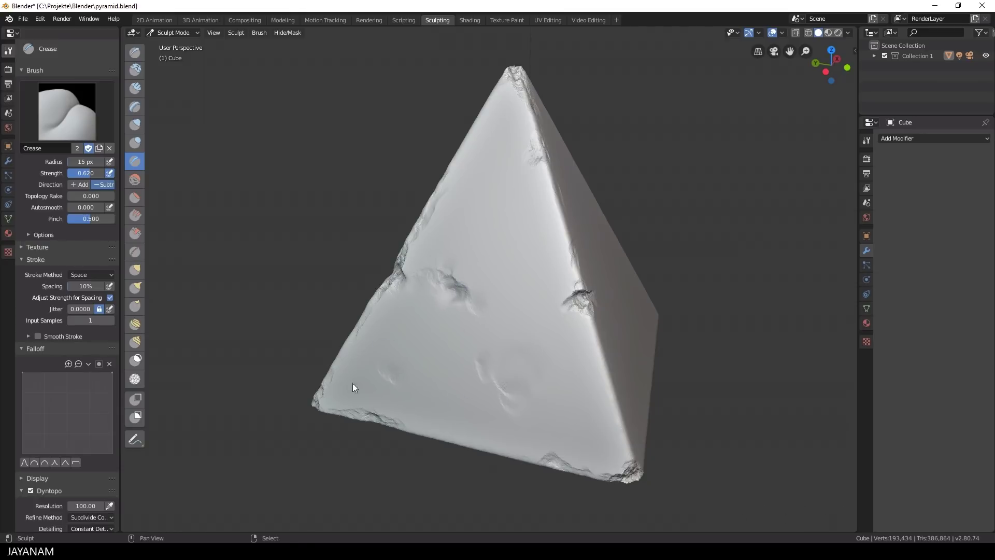
pyautogui.keyDown('shift'); pyautogui.moveTo(585, 318); pyautogui.dragTo(530, 364); pyautogui.keyUp('shift')
pyautogui.keyDown('shift'); pyautogui.moveTo(521, 400); pyautogui.dragTo(558, 407); pyautogui.keyUp('shift')
pyautogui.moveTo(670, 390)
pyautogui.mouseDown(button='middle')
pyautogui.moveTo(682, 391)
pyautogui.moveTo(658, 387)
pyautogui.mouseUp(button='middle')
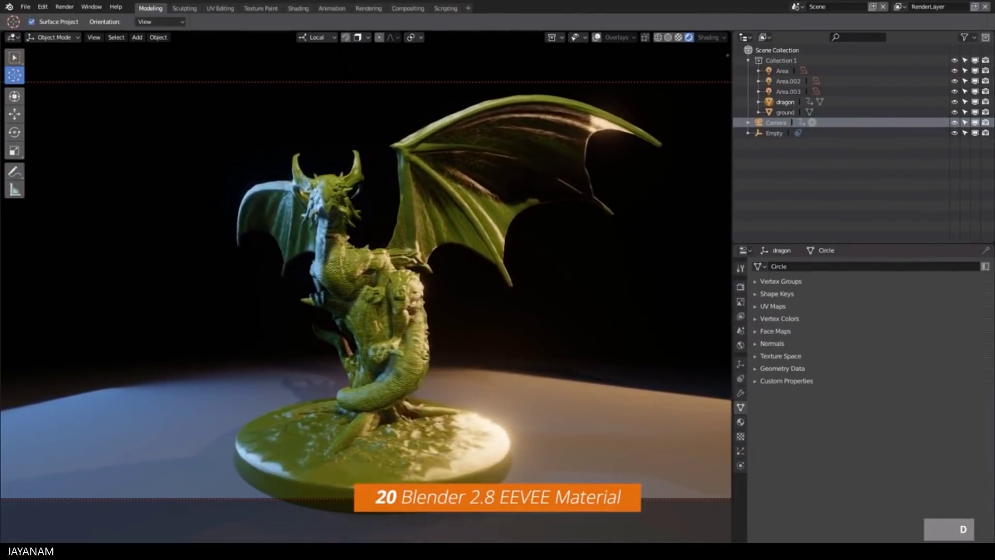
pyautogui.press('w')
pyautogui.press('shift')
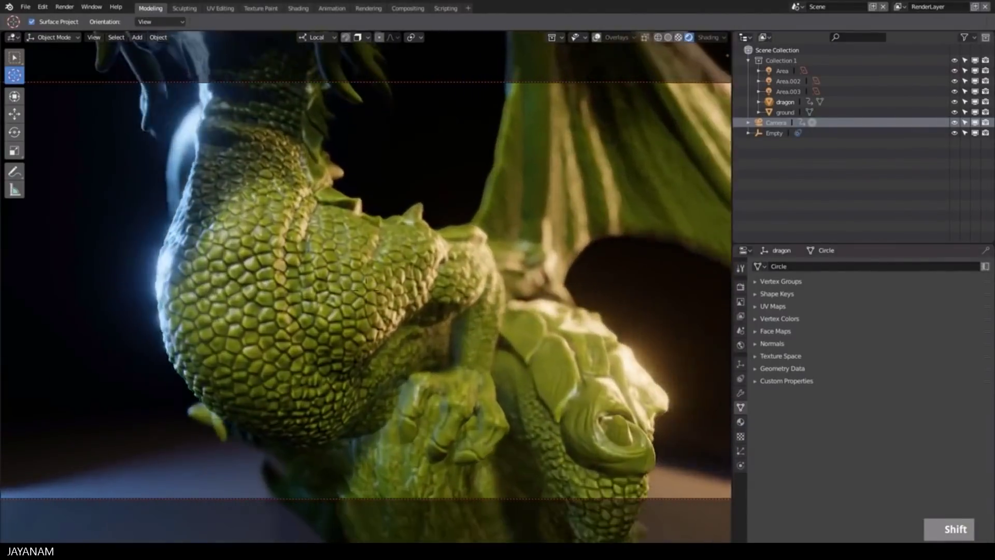
pyautogui.press('w')
pyautogui.press('w')
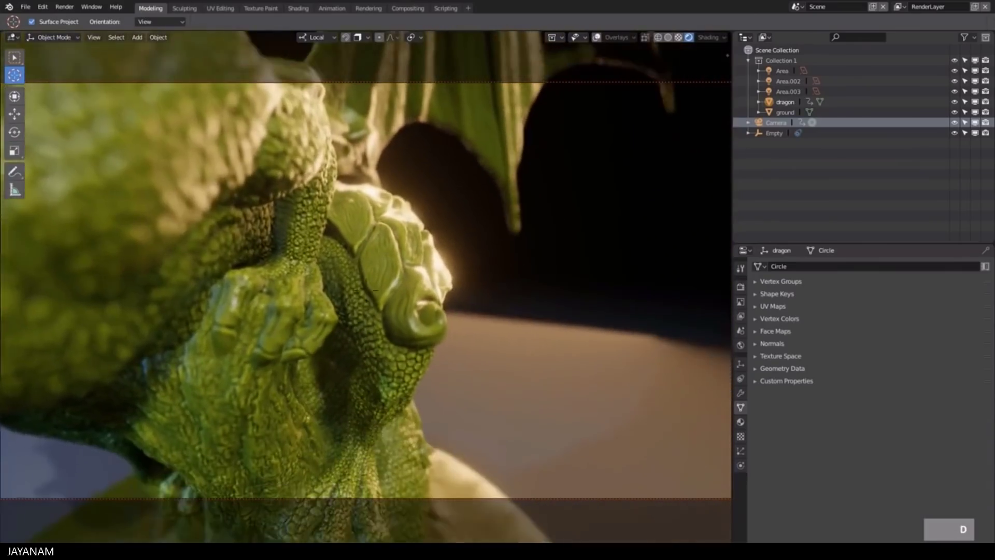
pyautogui.press('w')
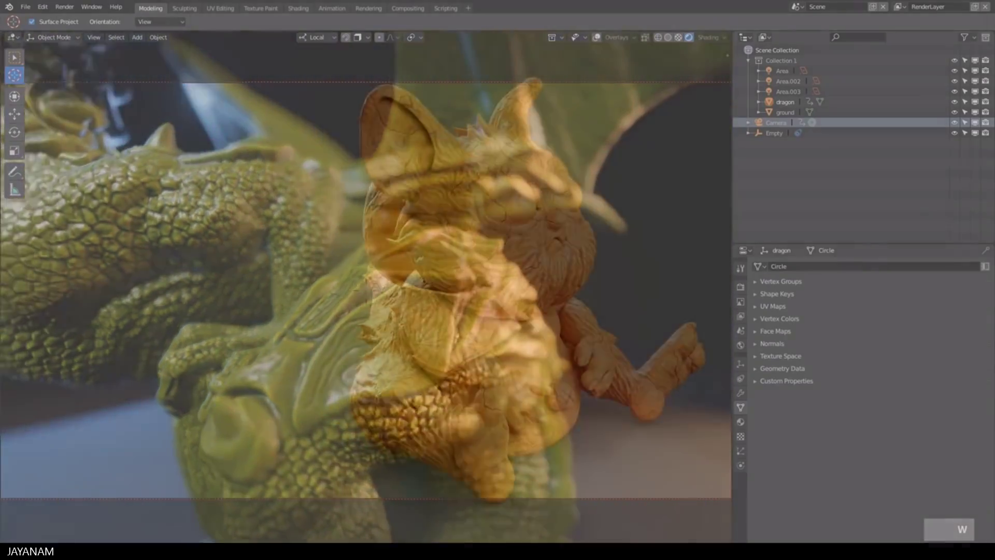